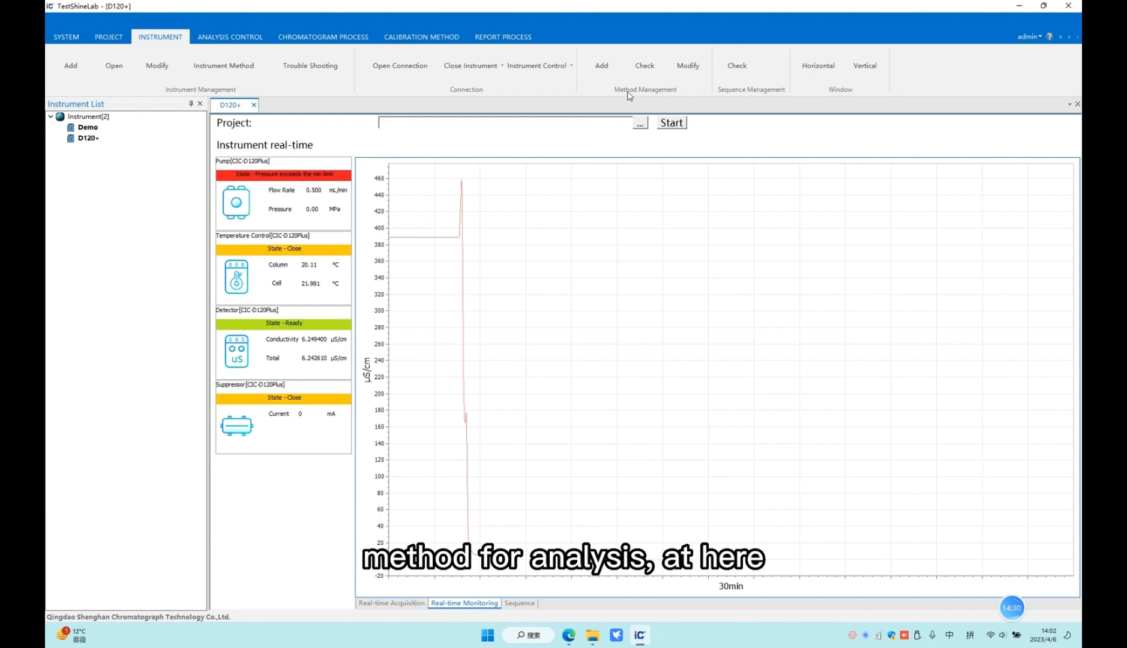
- Choose Forson as the project for the D120+ instrument
click(602, 67)
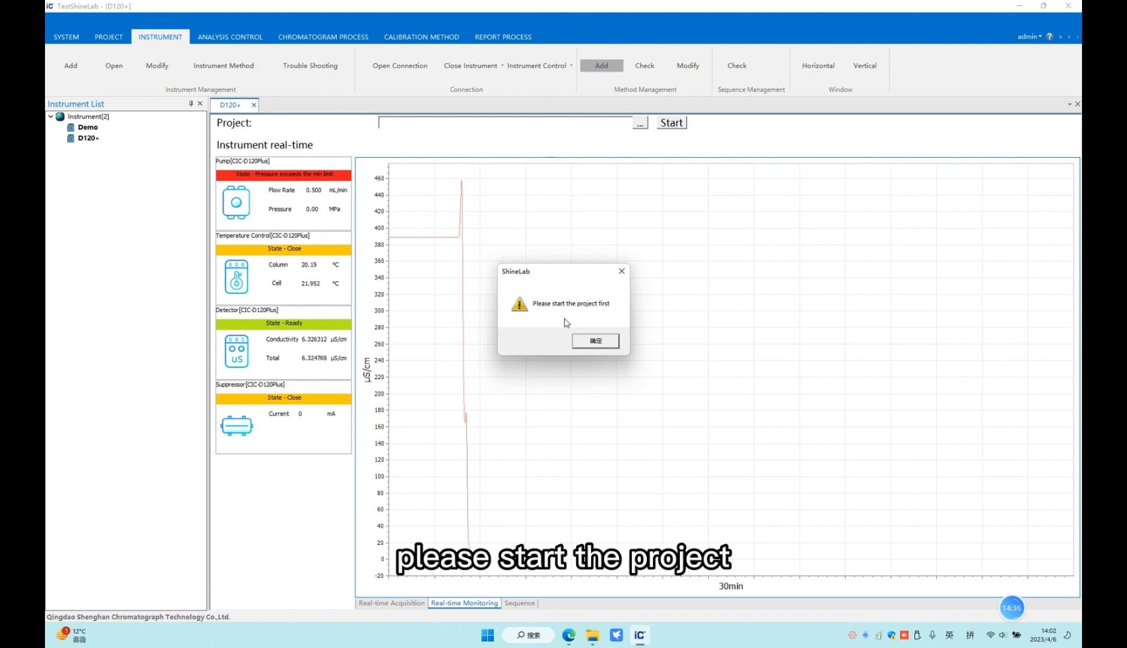
click(607, 341)
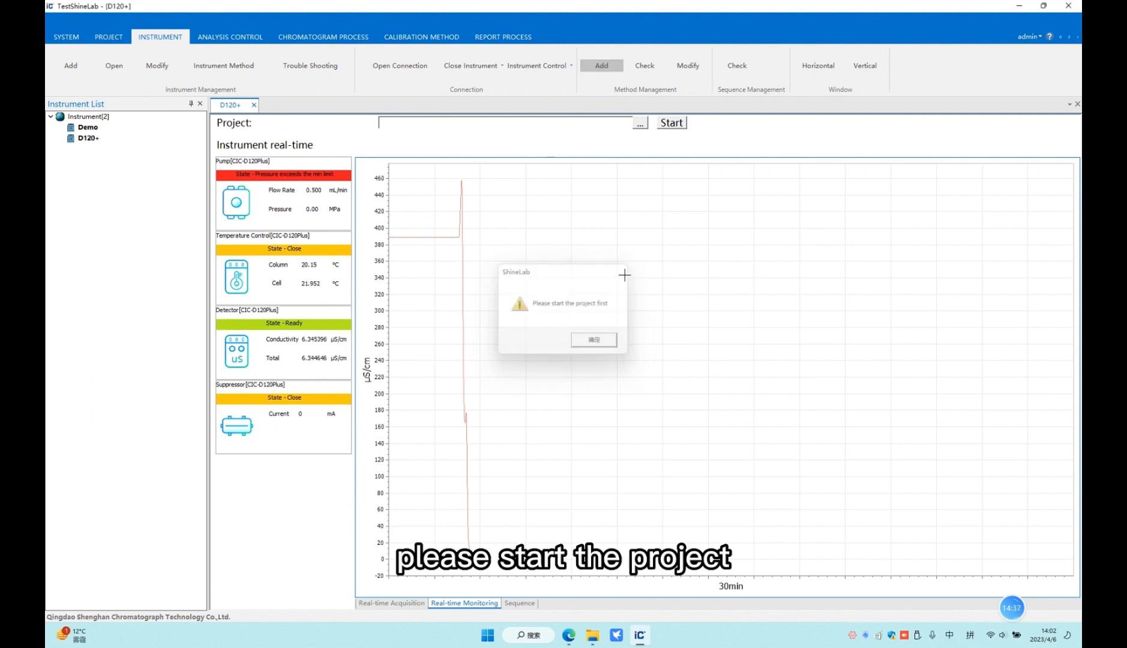
click(640, 123)
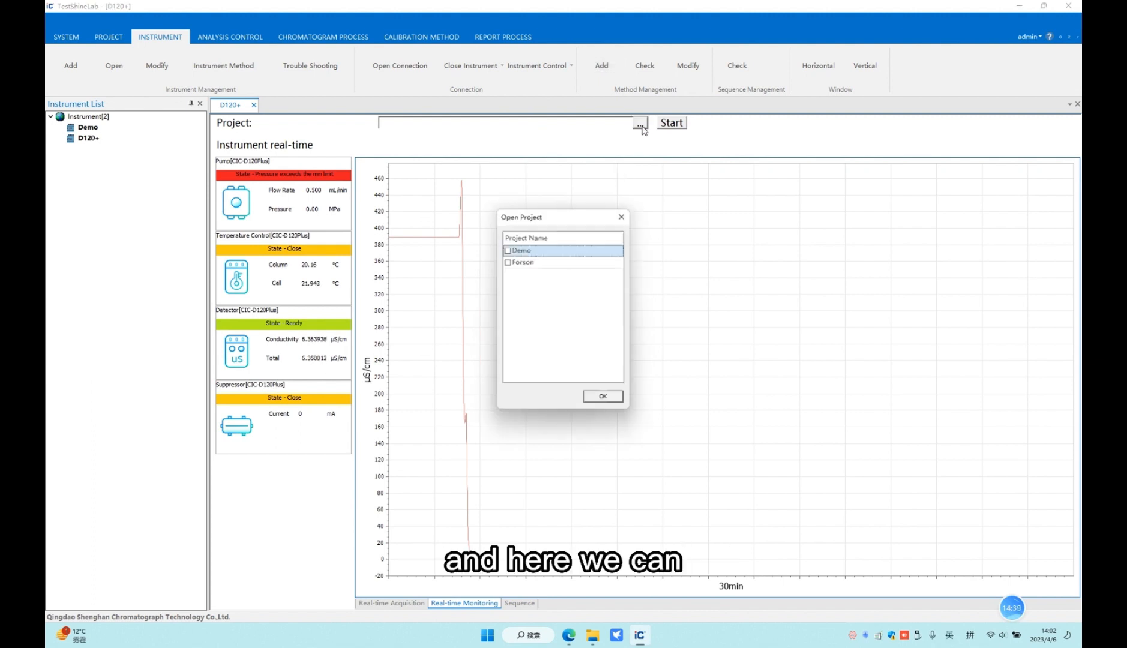
click(509, 263)
click(603, 398)
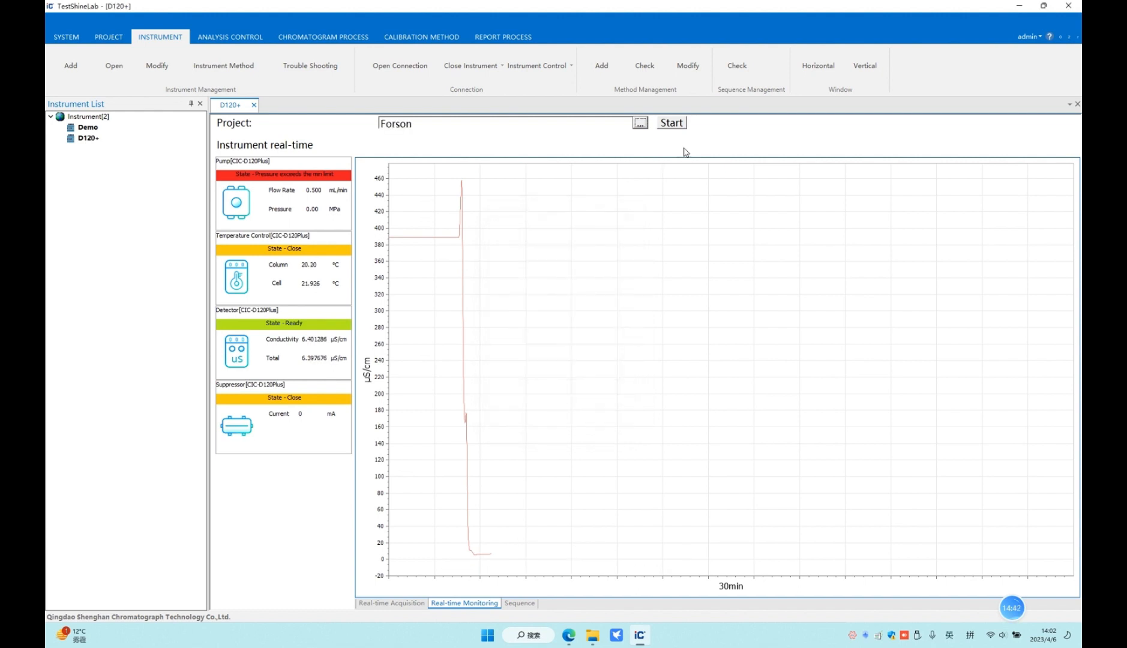
- Begin a new instrument method and synchronize its basic parameters from the SH-AC-11 column
click(178, 37)
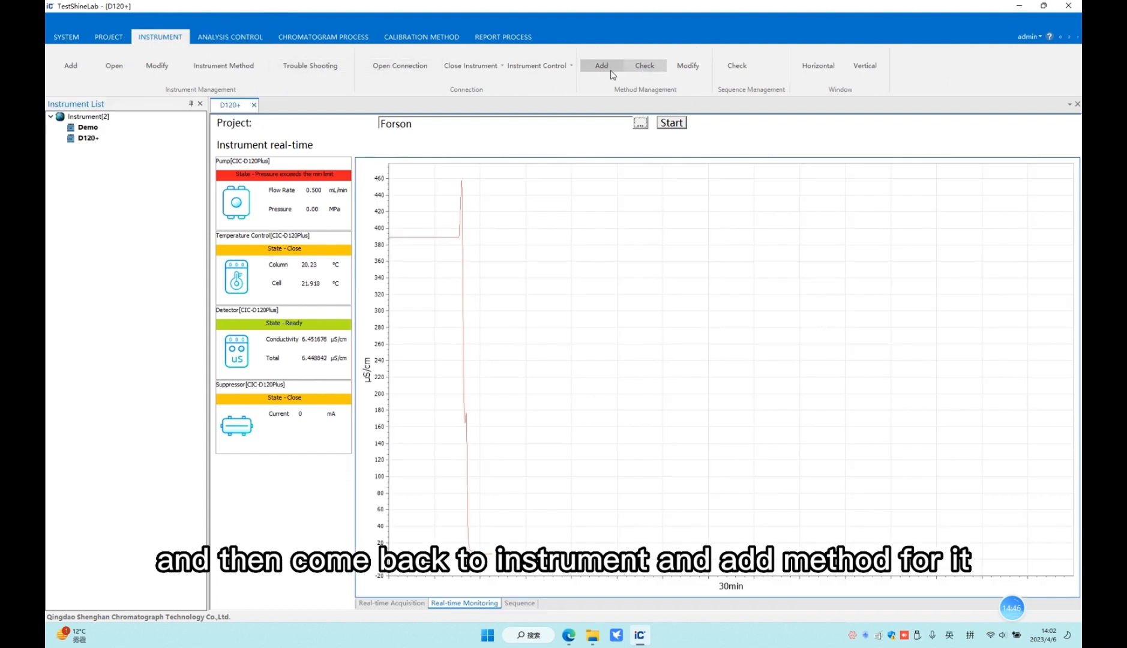
click(603, 67)
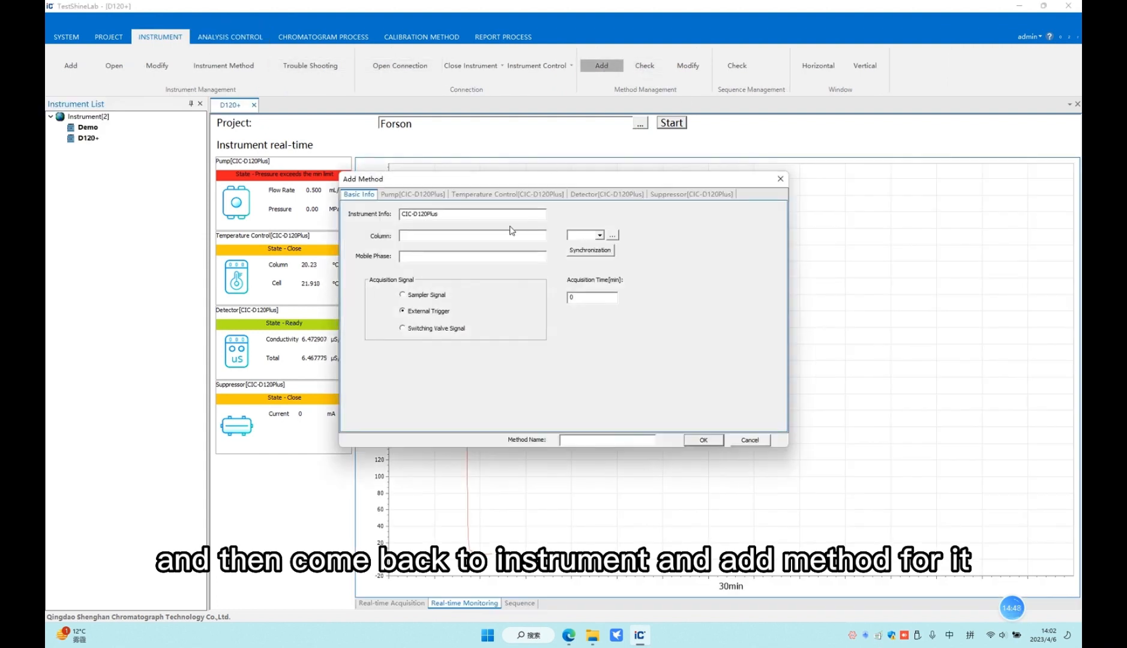
click(600, 236)
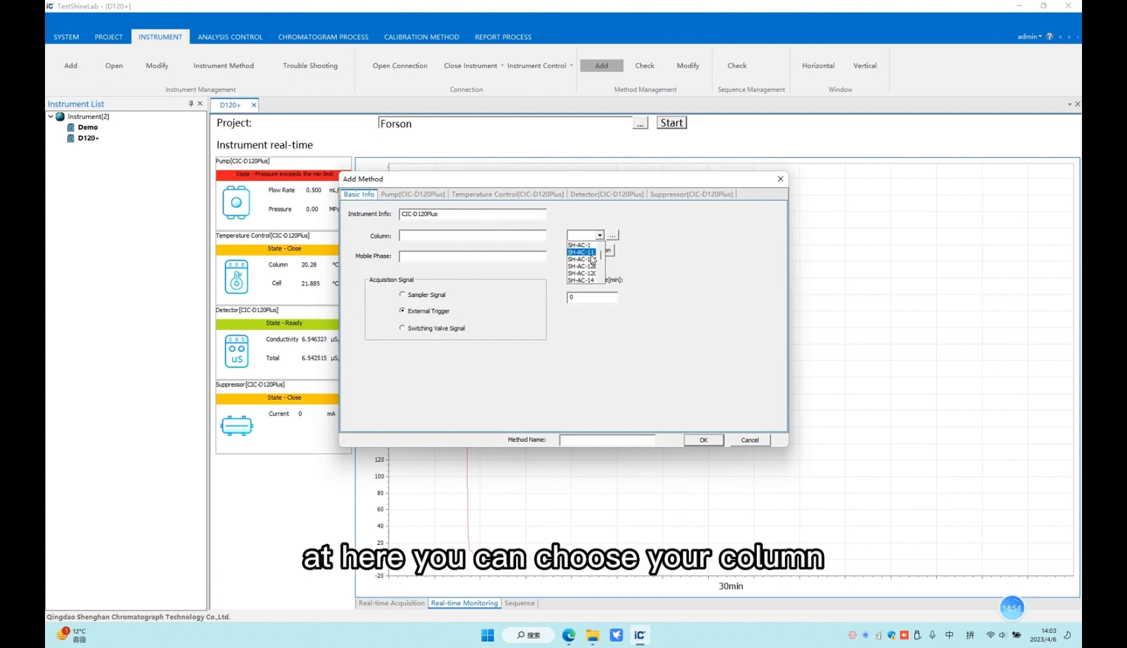
click(581, 253)
click(590, 251)
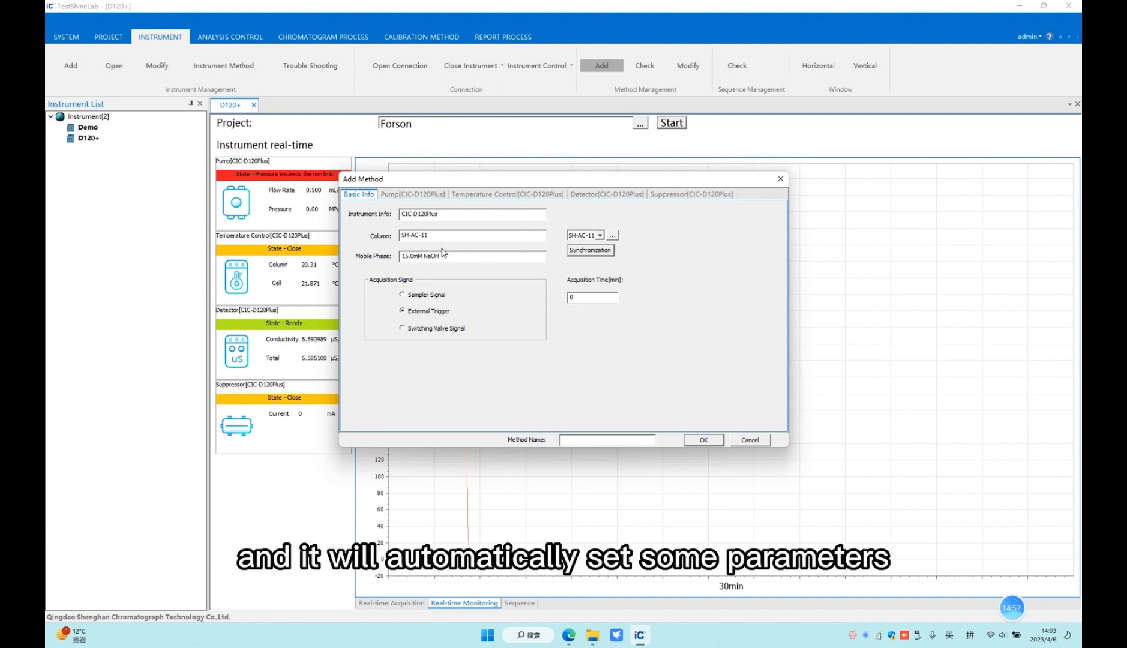
- Set the method's acquisition signal to Sampler Signal and its acquisition time to 30 min
click(404, 296)
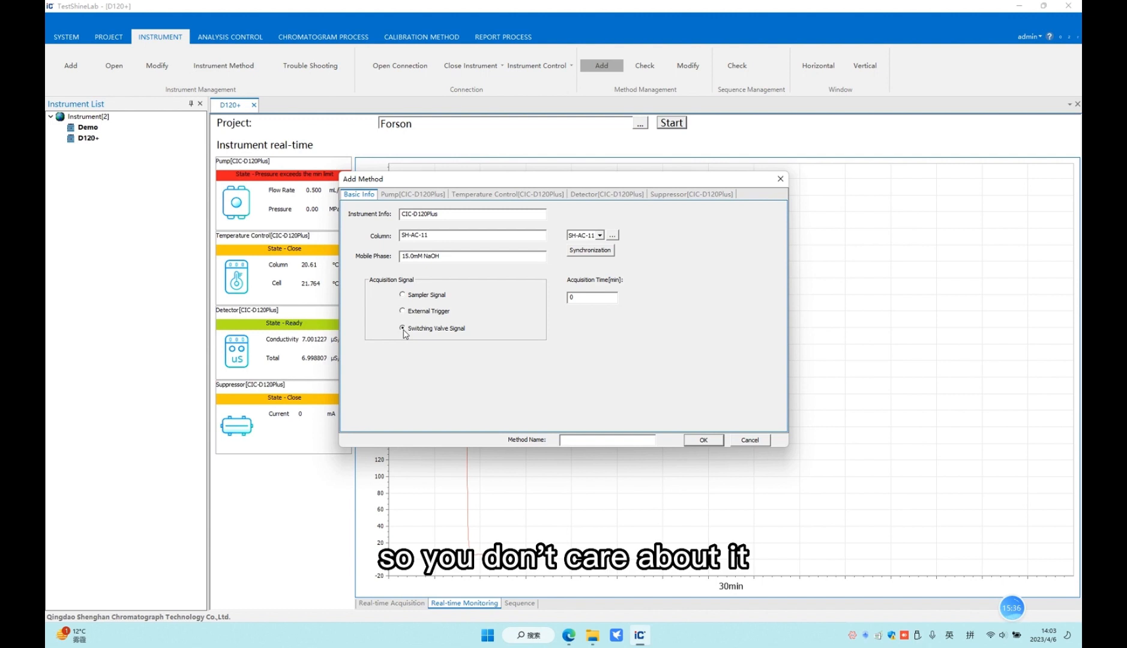
click(403, 295)
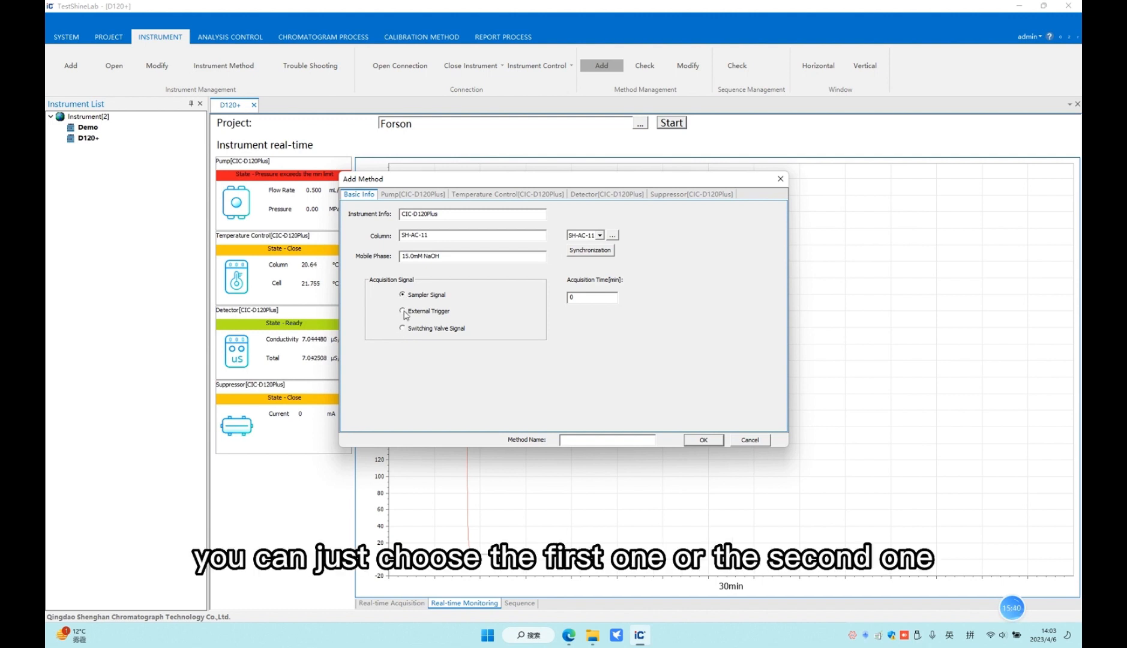
click(582, 297)
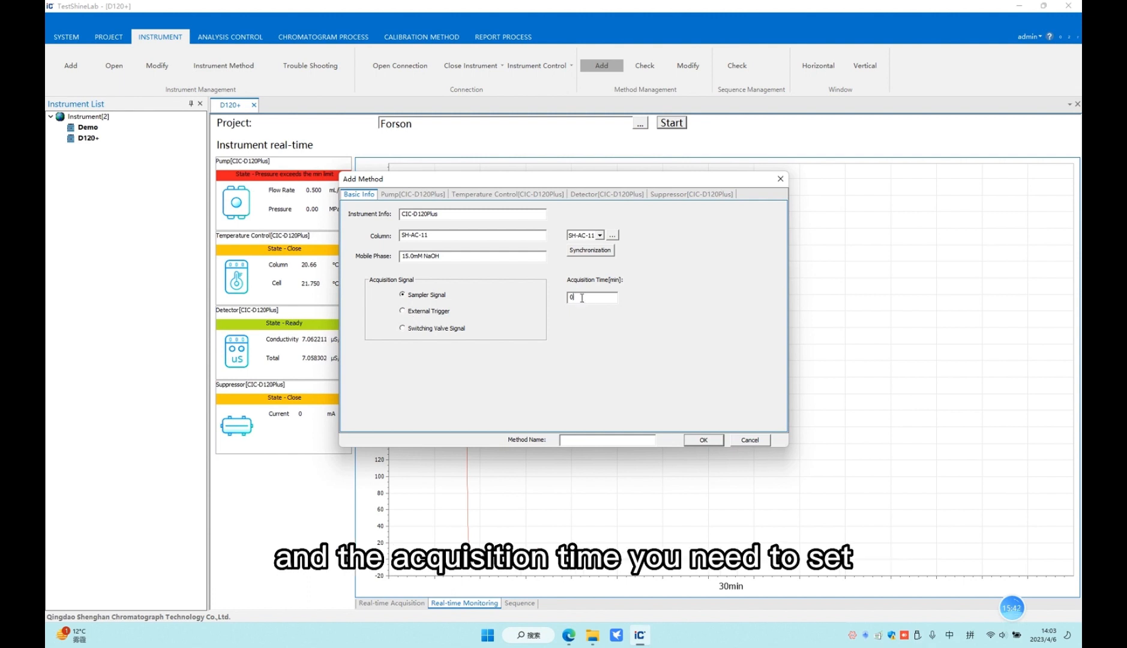
drag(592, 300, 537, 299)
text(30)
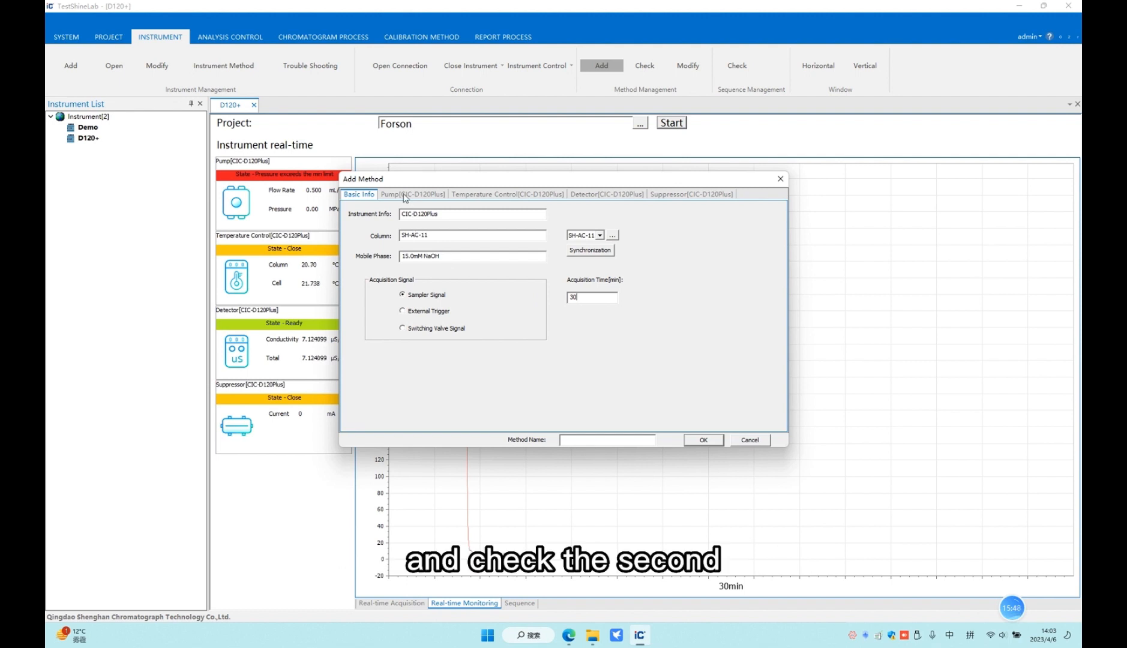
- Review the method's pump, temperature control, detector and suppressor settings, and save the method as 7 Anion
click(408, 194)
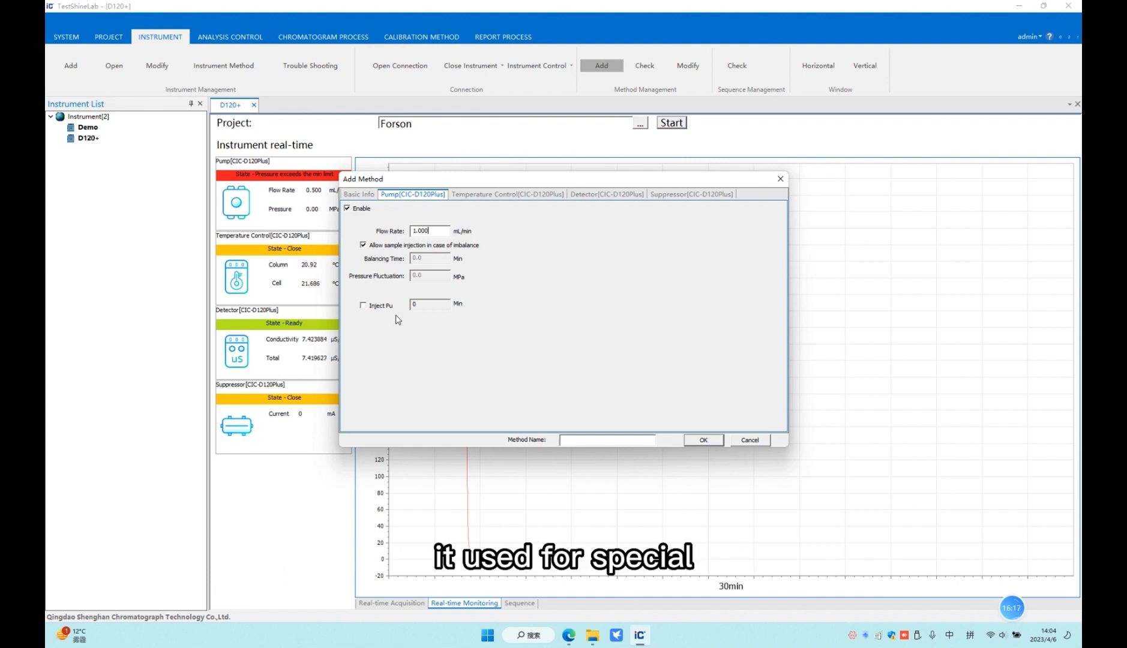
click(349, 192)
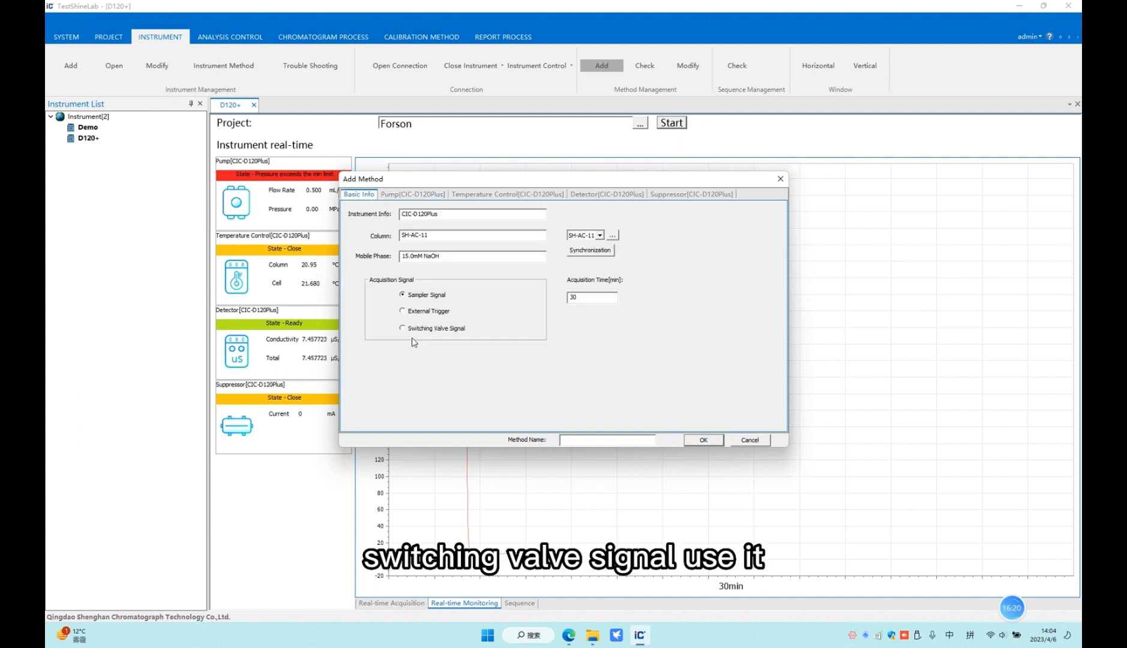
click(419, 194)
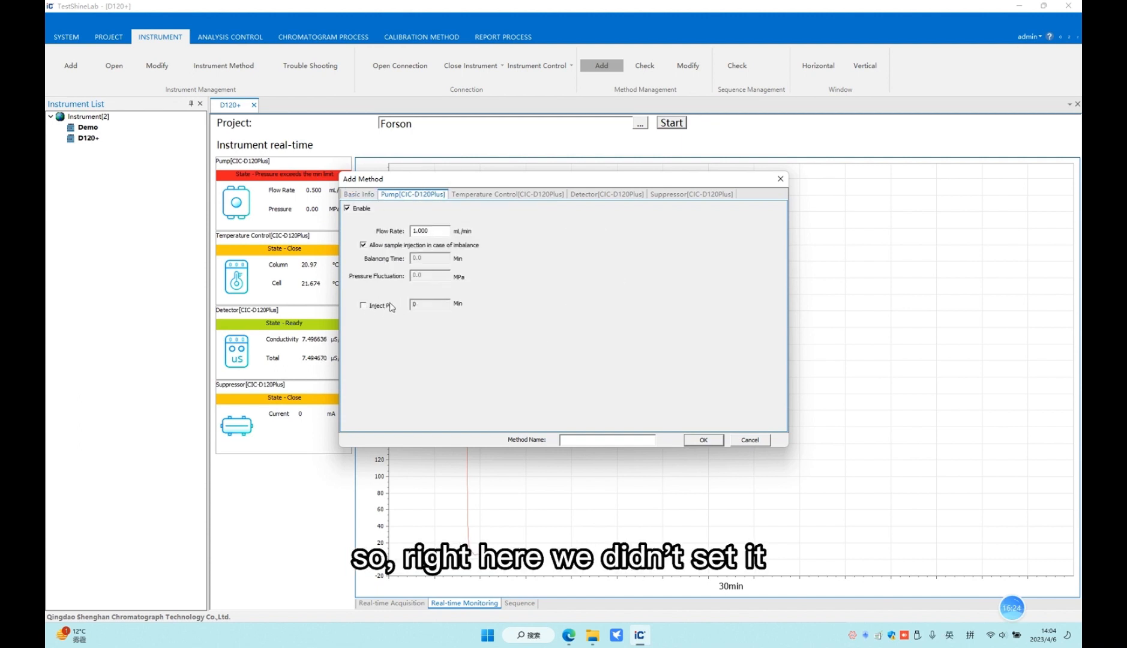
click(485, 195)
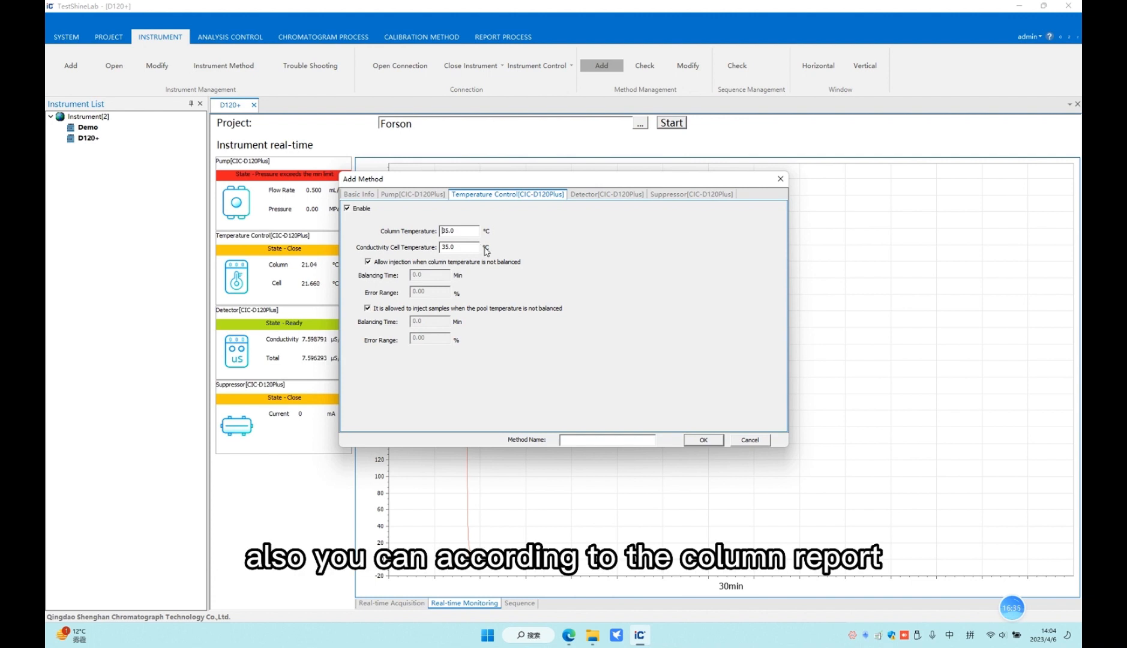
click(597, 196)
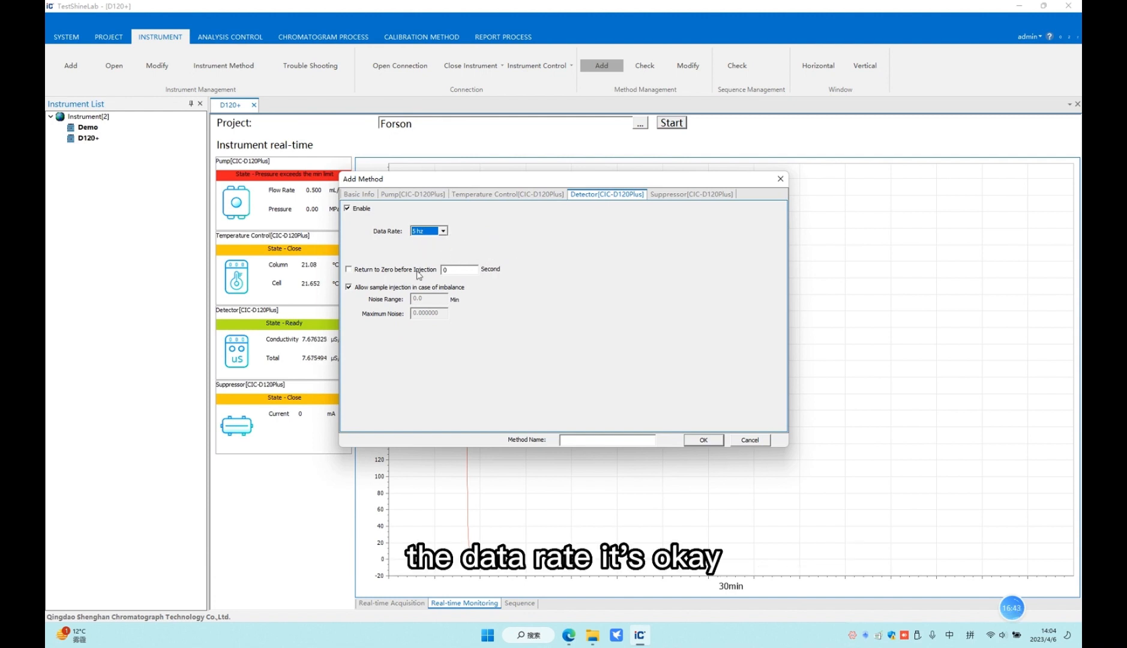
click(691, 200)
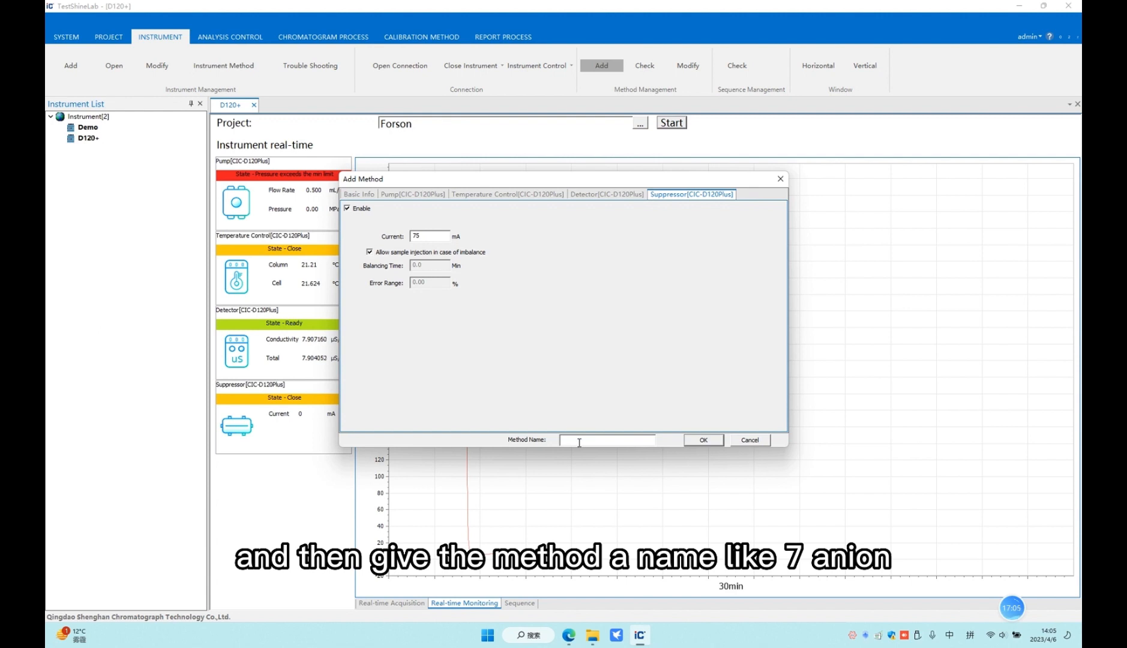
text(Anion)
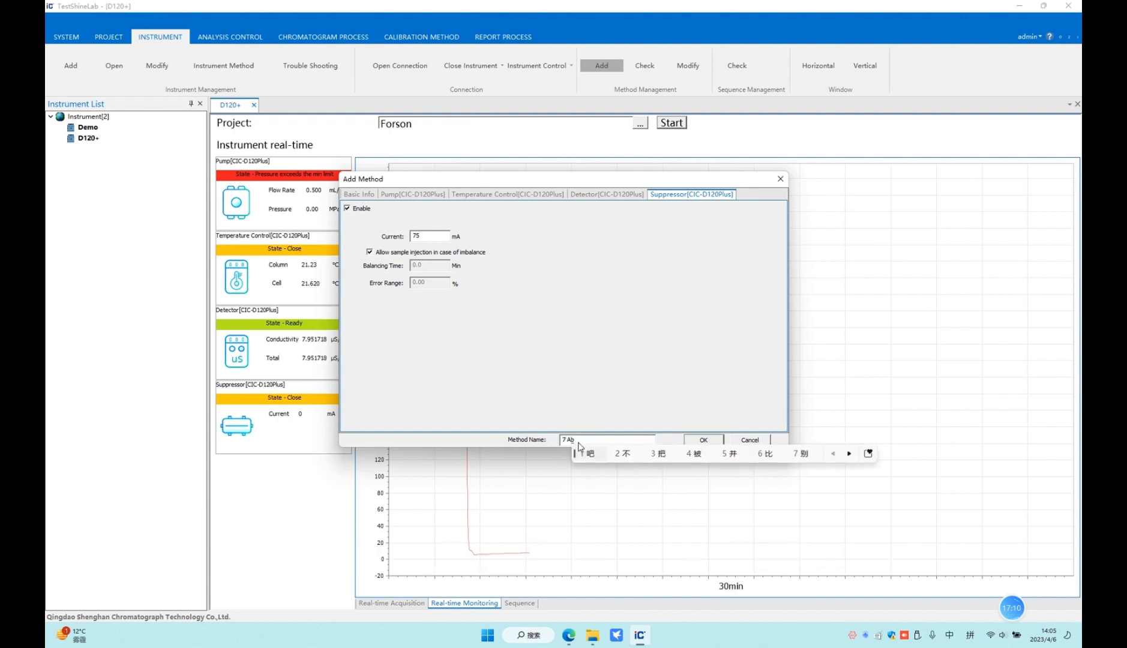
click(703, 441)
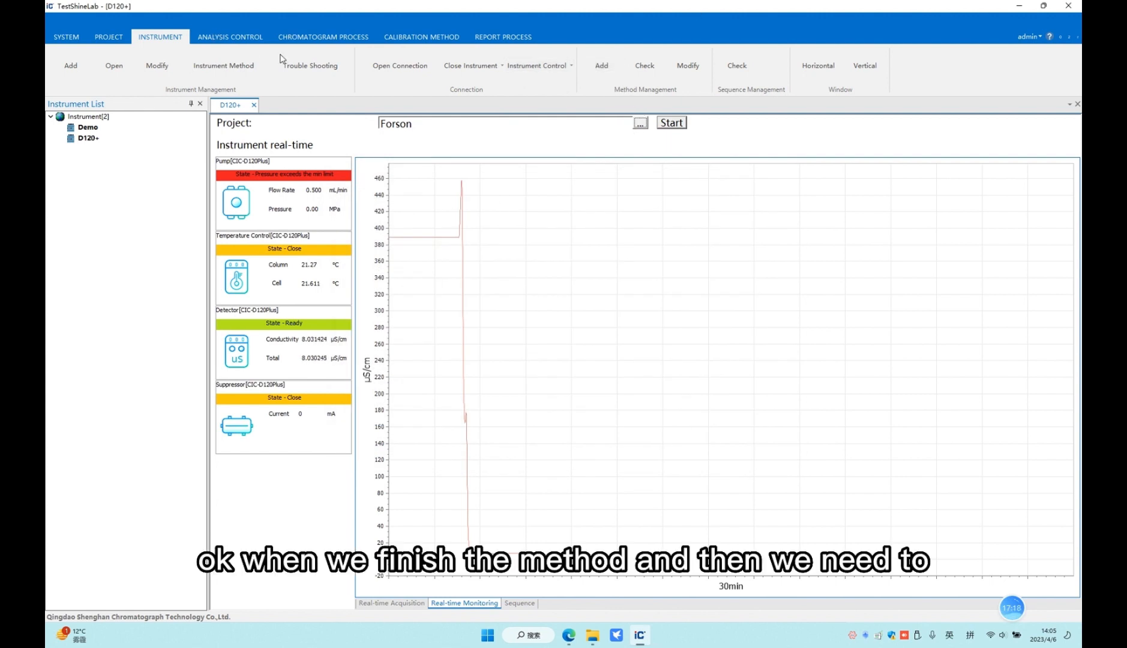
- Begin a new sequence for the D120+ instrument in analysis control and assign the 7 Anion method to it
click(217, 42)
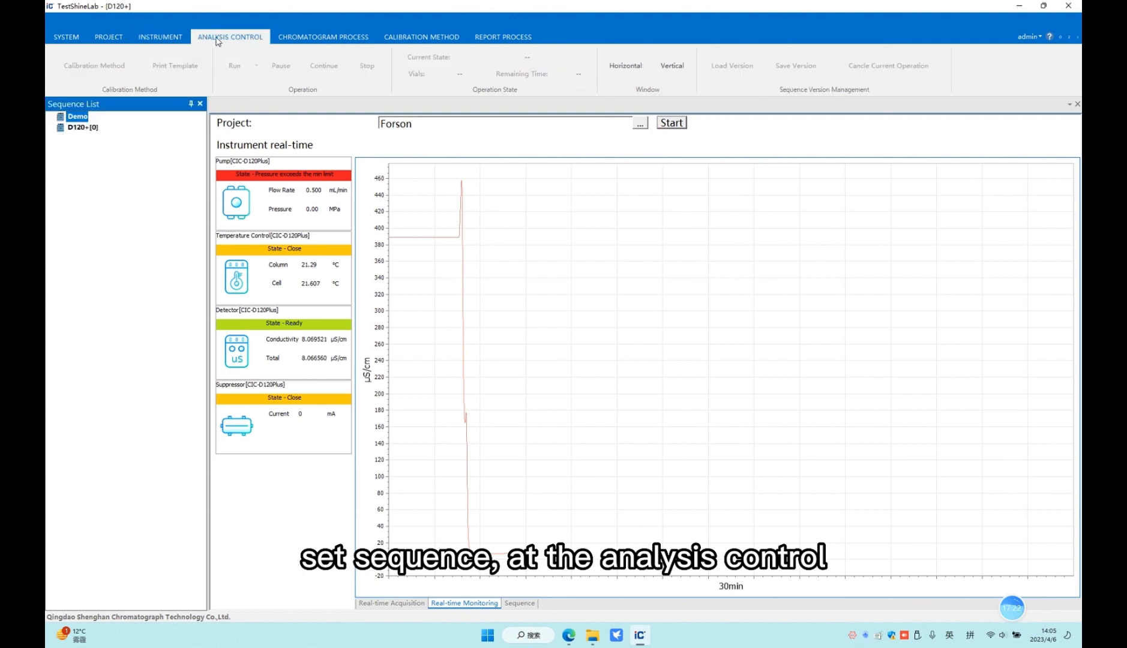
right_click(85, 130)
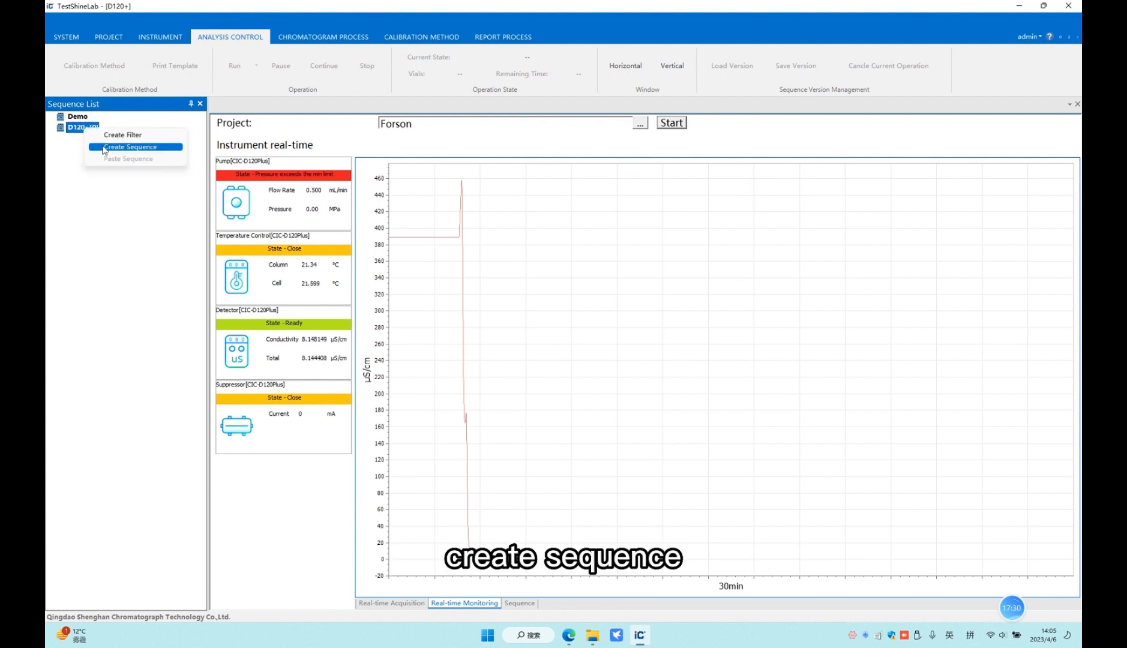
click(105, 148)
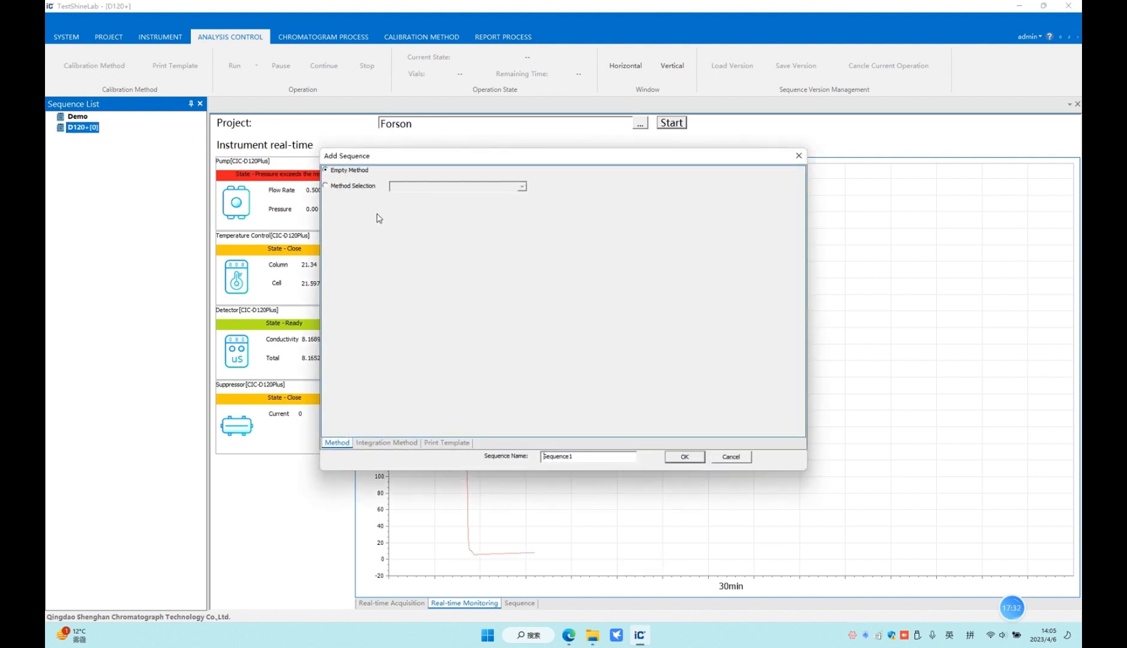
click(326, 186)
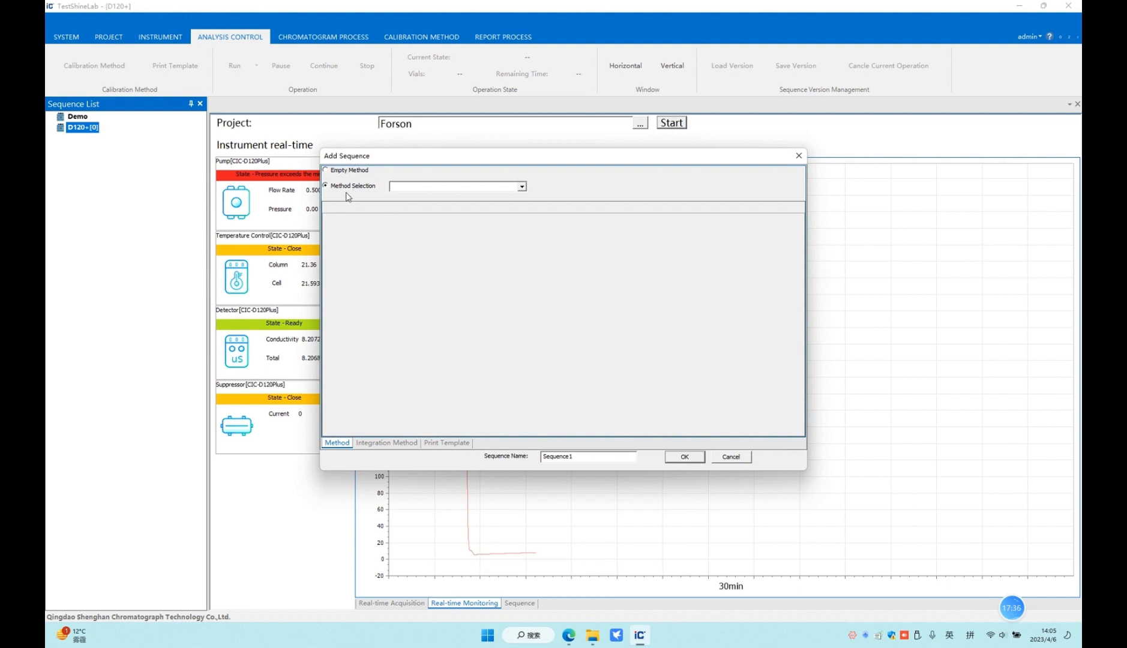
click(523, 187)
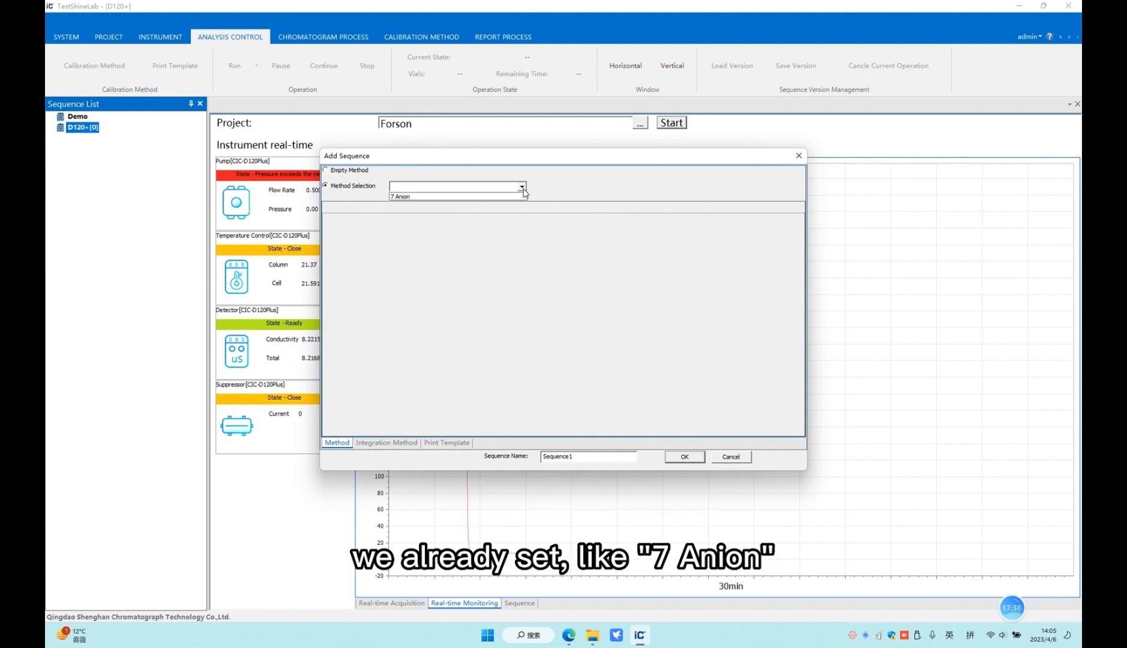
click(480, 195)
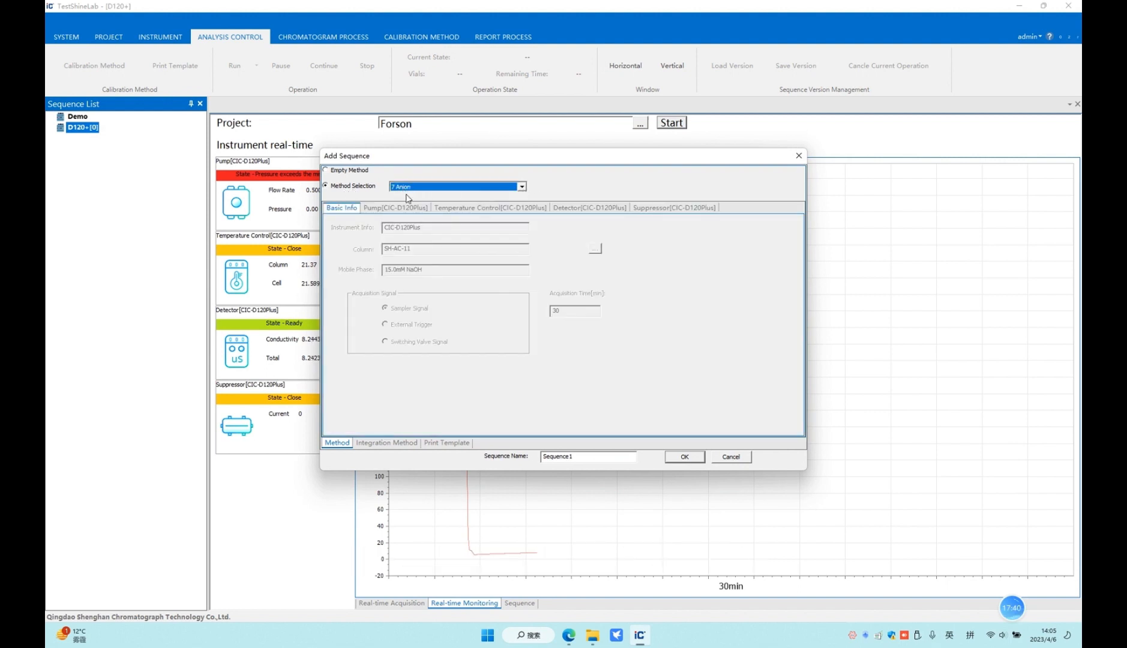
- Examine the assigned method's pump, temperature, detector and suppressor parameters, plus the sequence's integration method and print template options
click(396, 210)
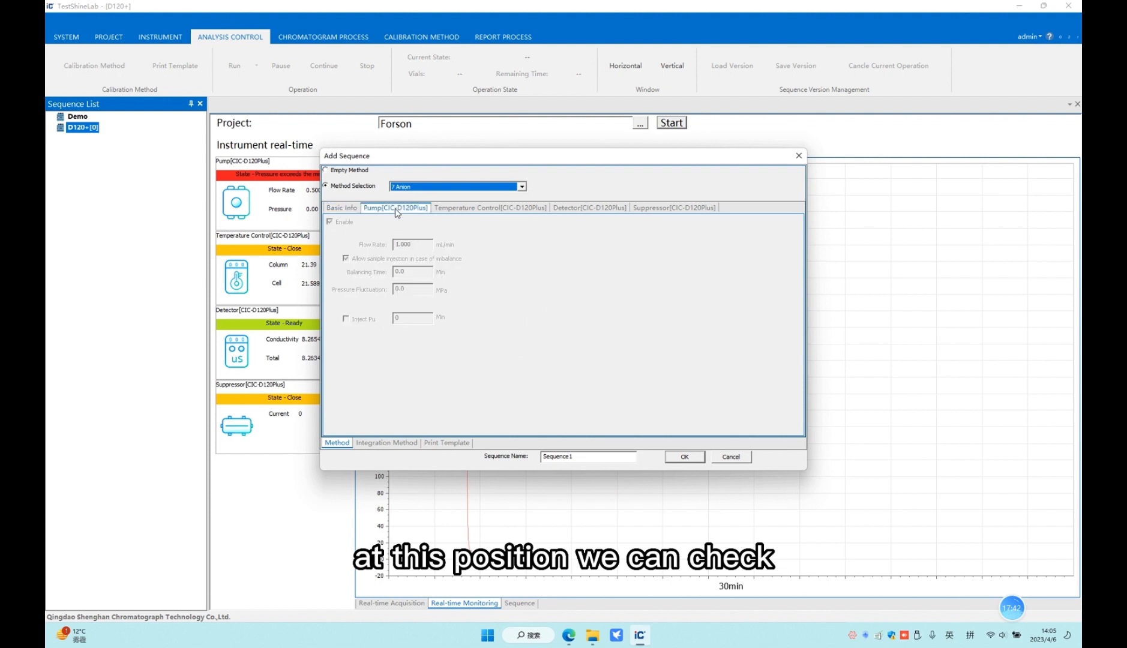
click(472, 210)
click(584, 210)
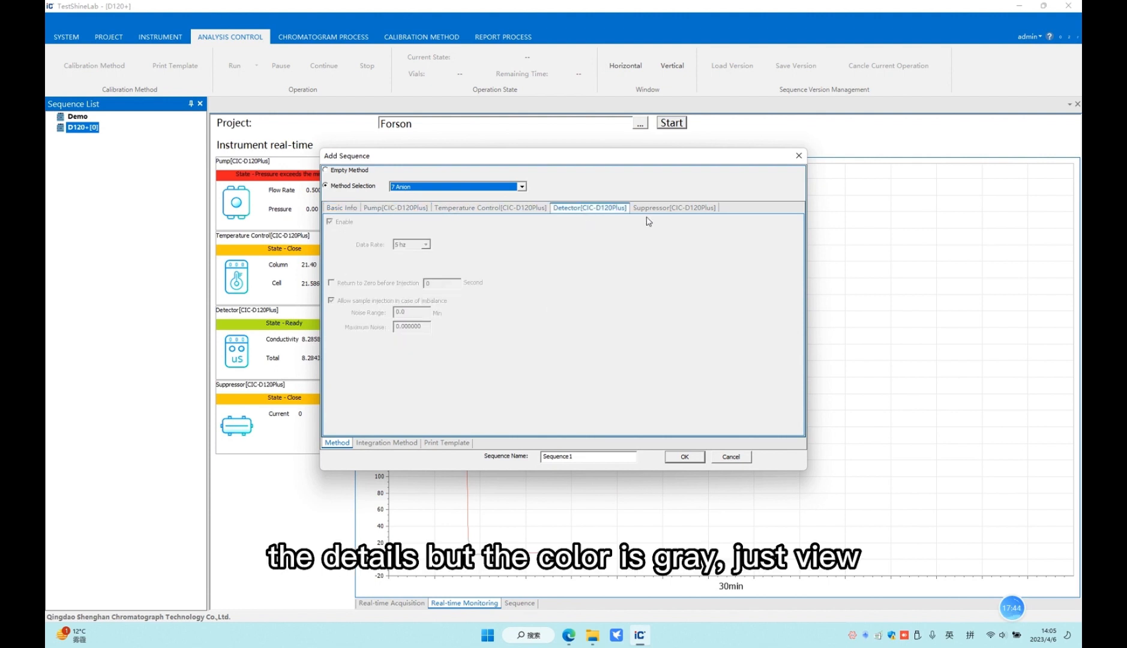
click(667, 210)
click(584, 209)
click(504, 209)
click(418, 209)
click(346, 209)
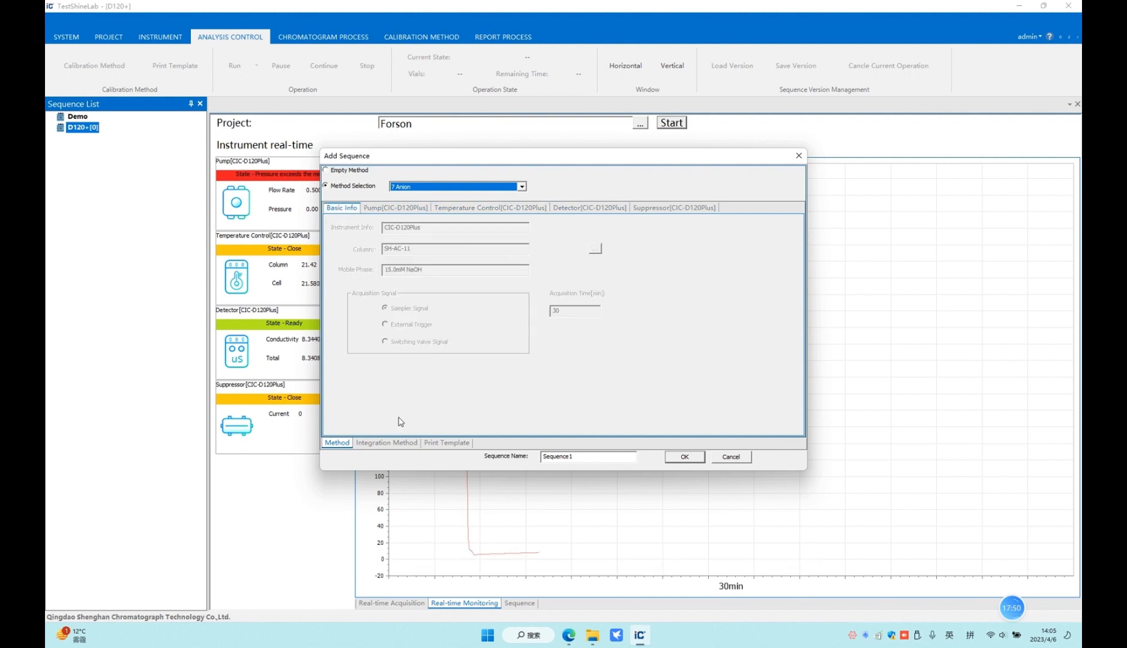
click(394, 444)
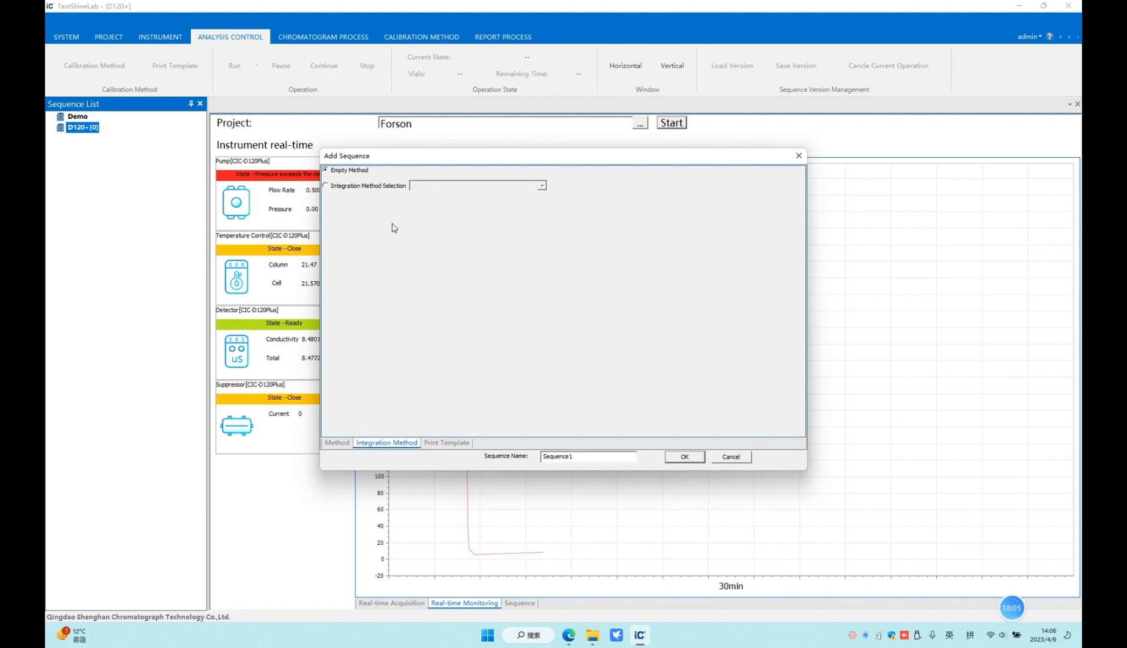
click(447, 443)
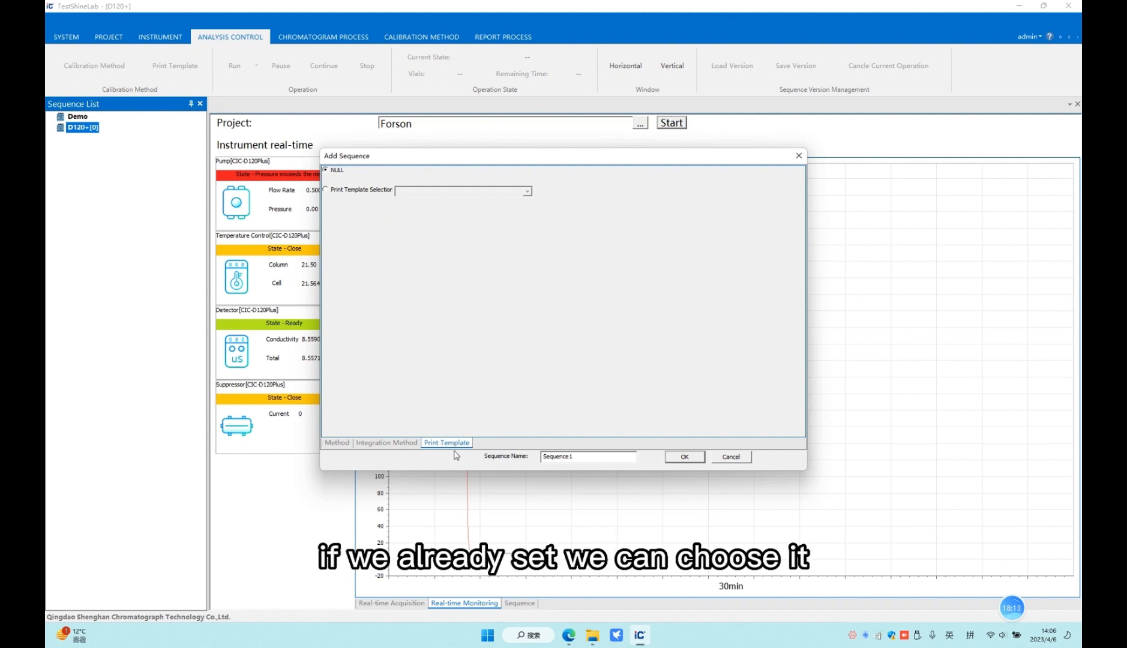
click(337, 449)
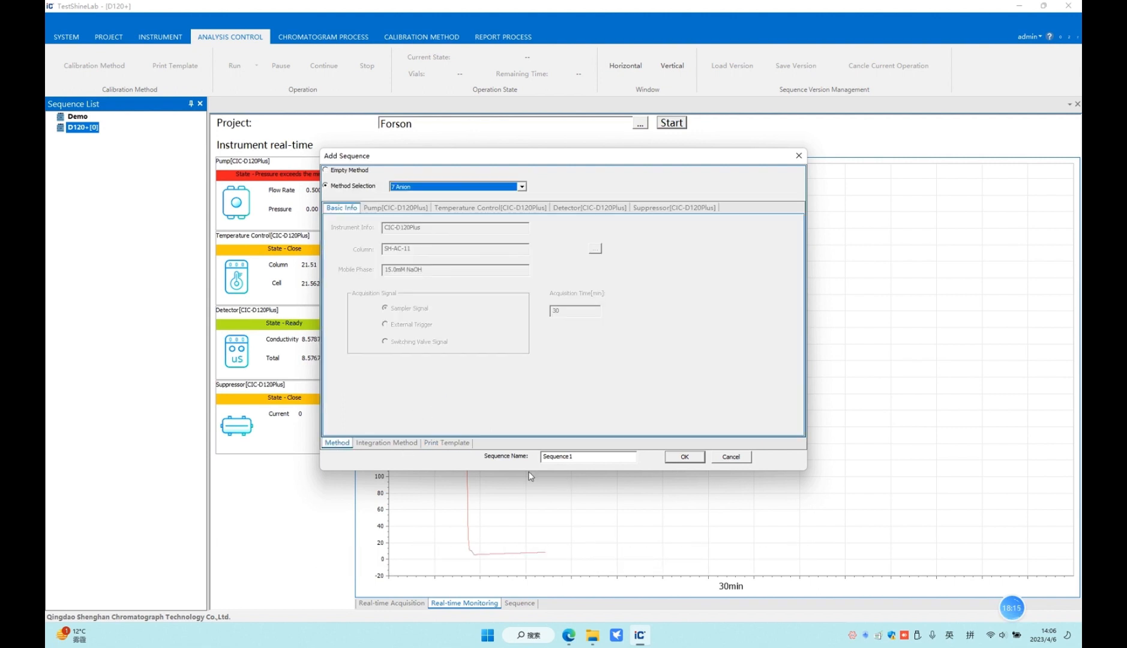
- Name the sequence 7 Anion and create it
drag(582, 458, 549, 459)
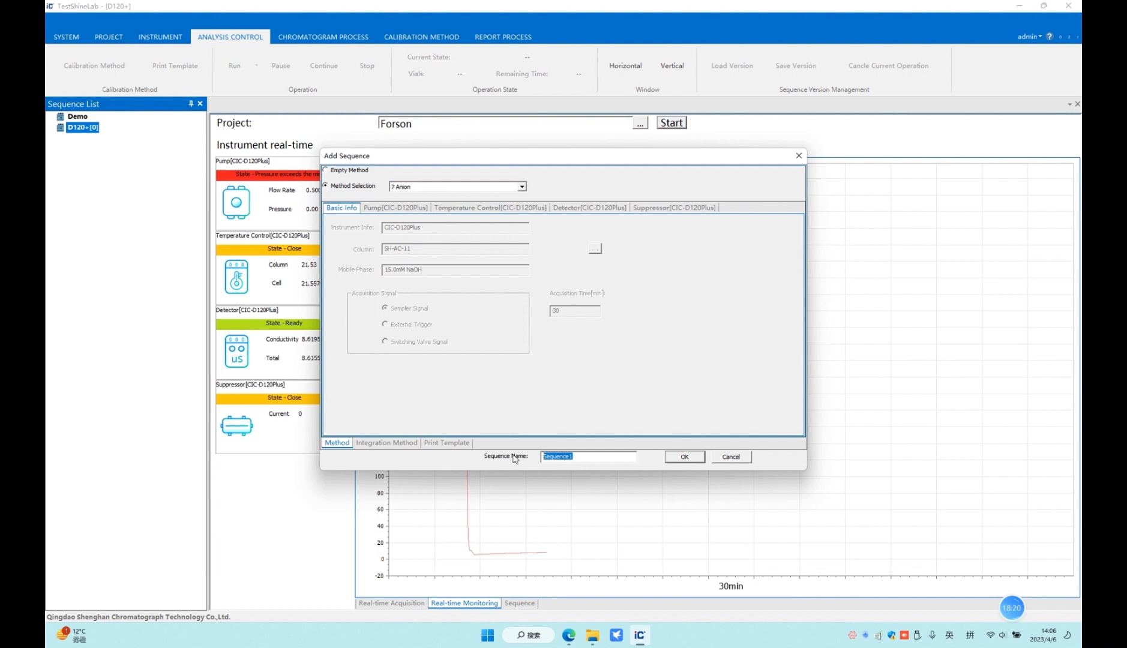
text(7 Anion)
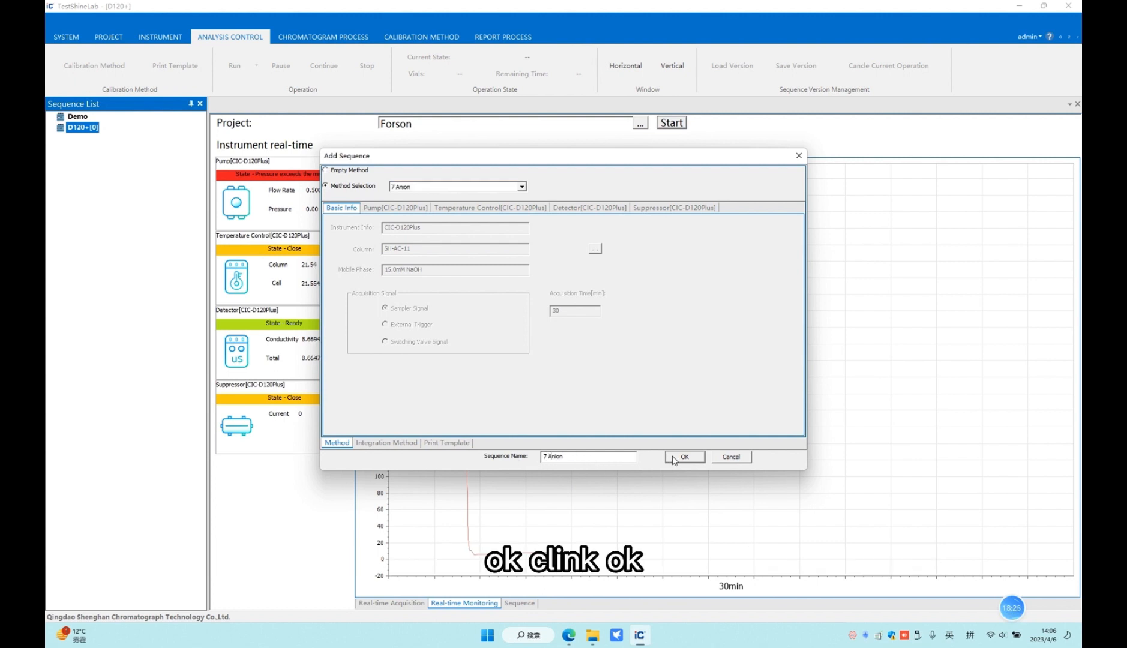
click(684, 457)
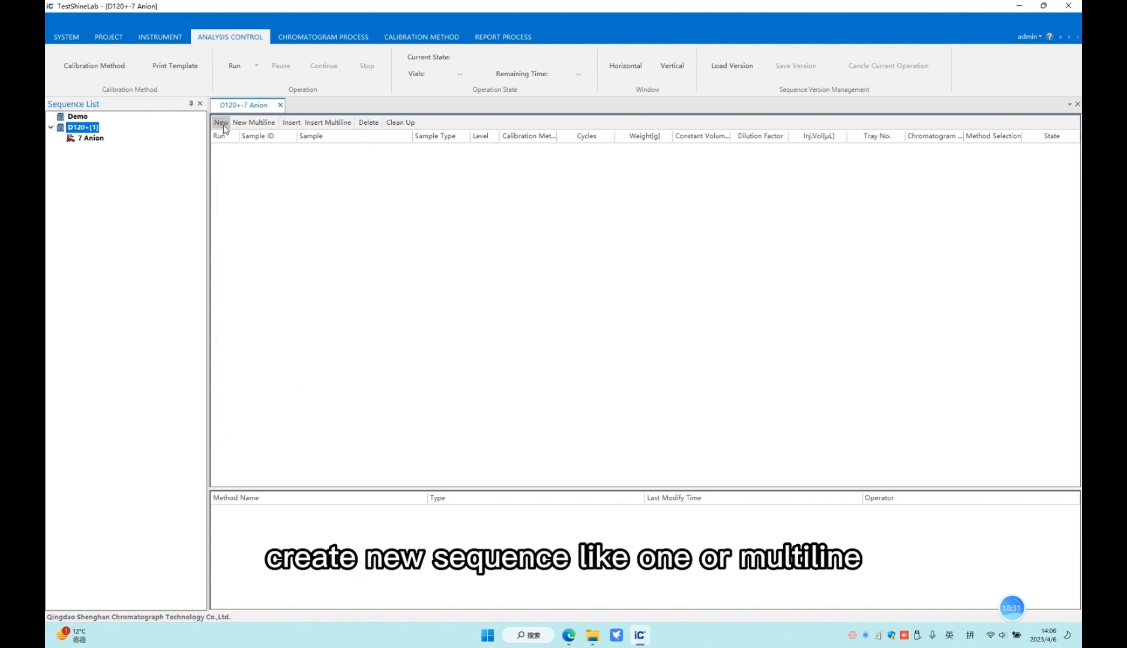
- Add six sample rows at once to the empty 7 Anion sequence
click(248, 126)
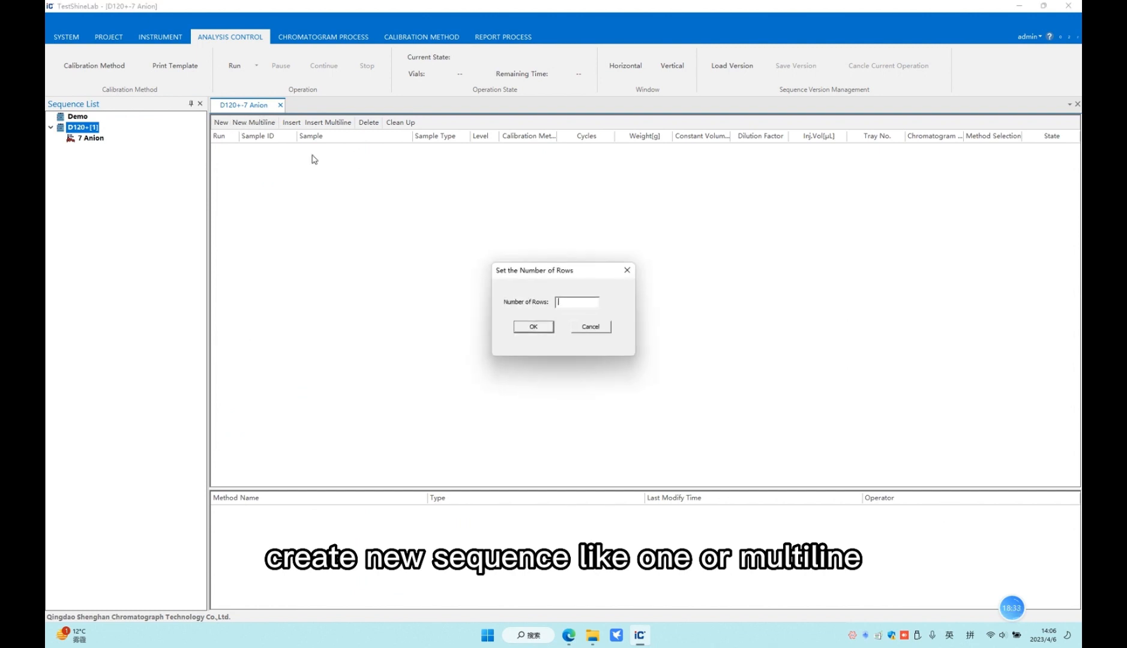
click(587, 305)
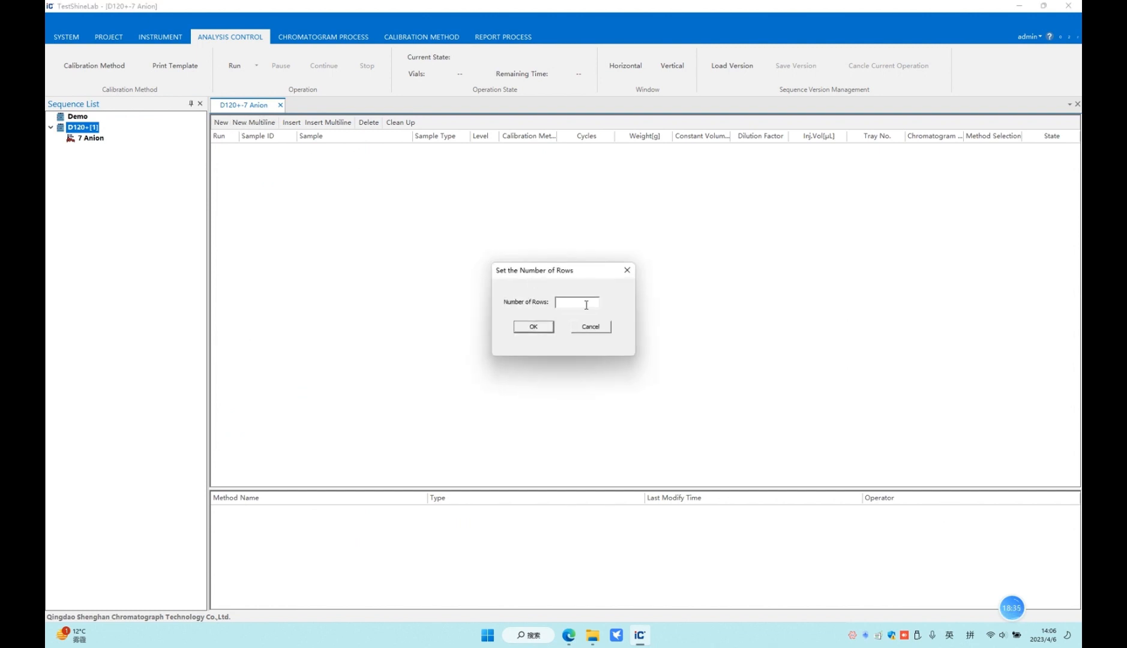
text(6)
click(541, 331)
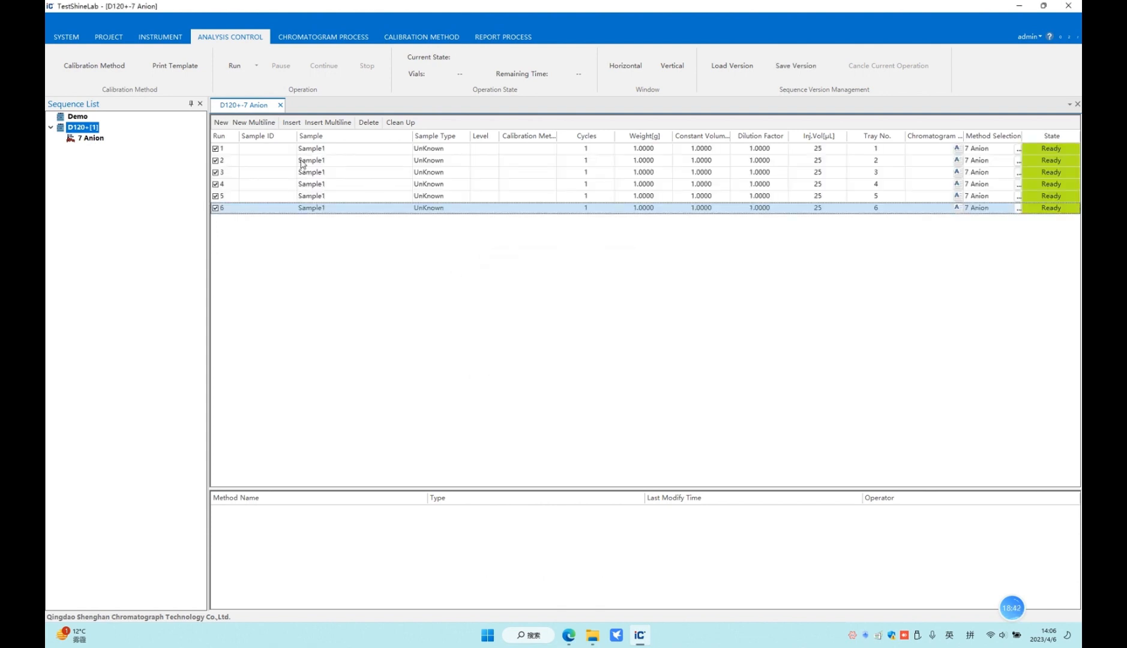
- Rename the sample in the first row to STD 1
click(313, 149)
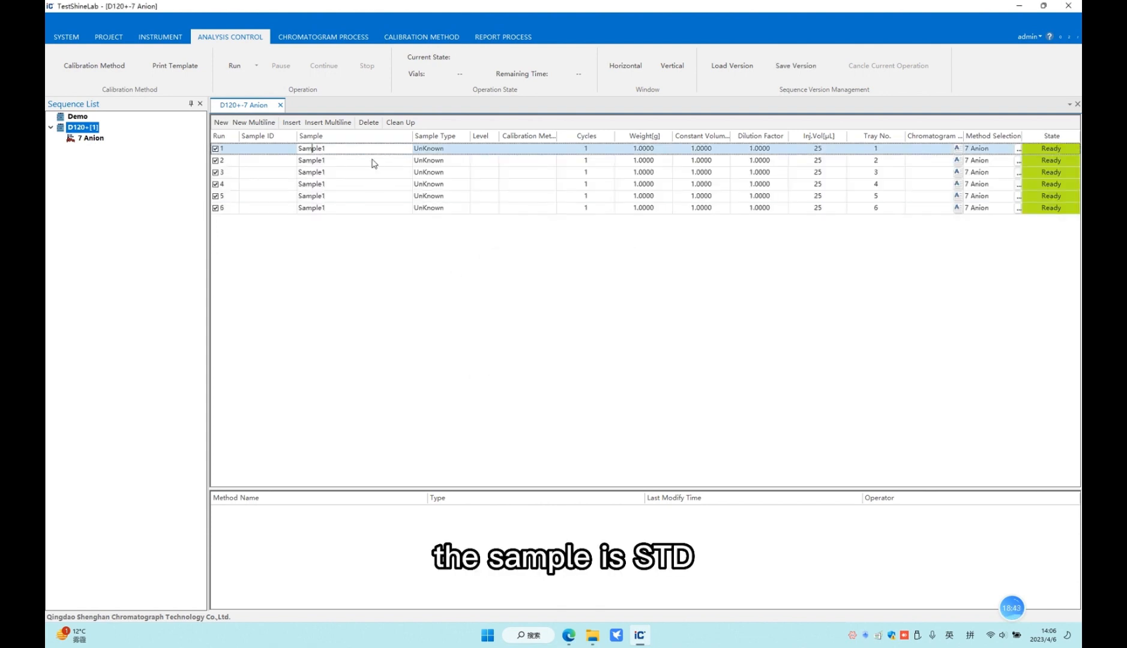
double_click(324, 149)
key(BackSpace)
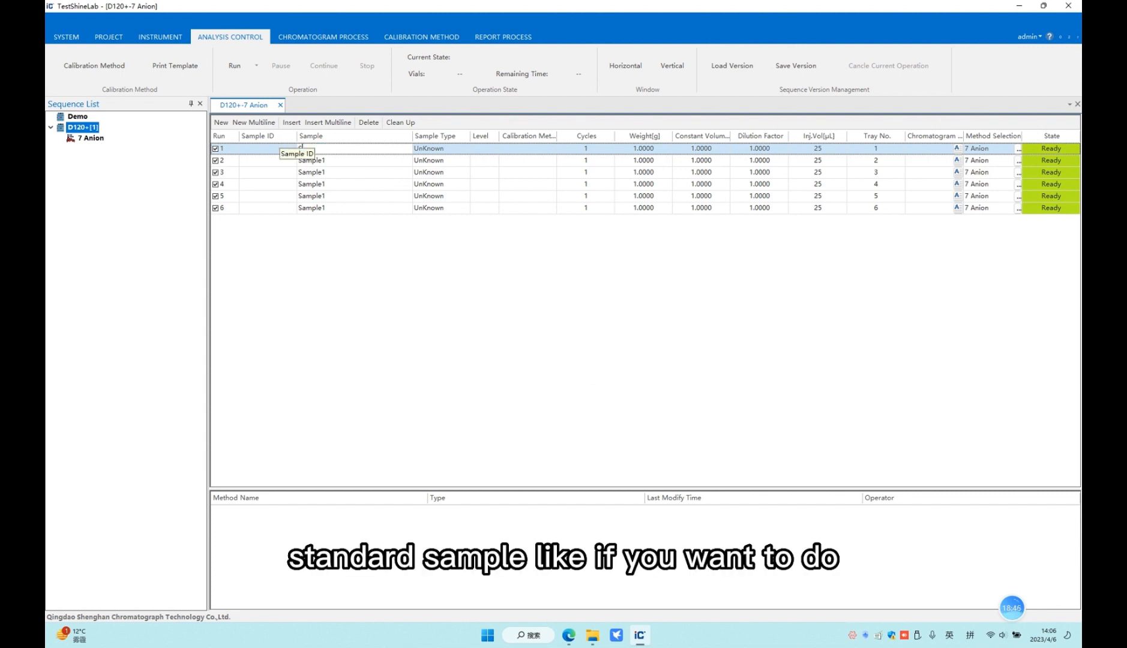
text(STD 1)
click(414, 296)
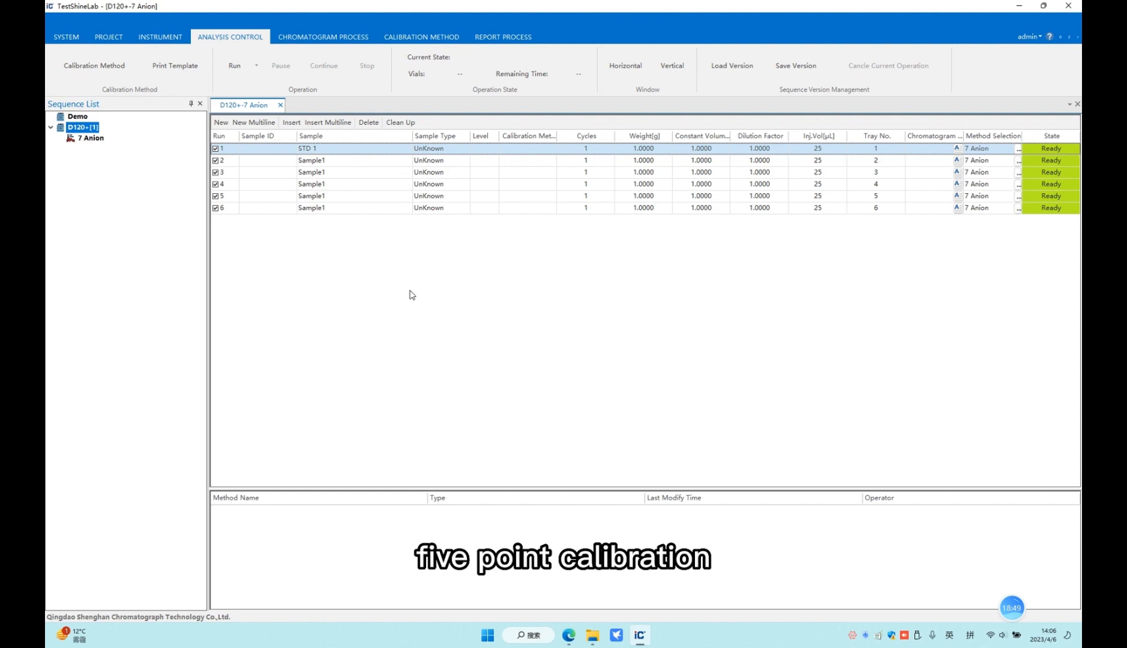
- Fill the sample name STD 1 down five rows with a step size of 1
right_click(320, 151)
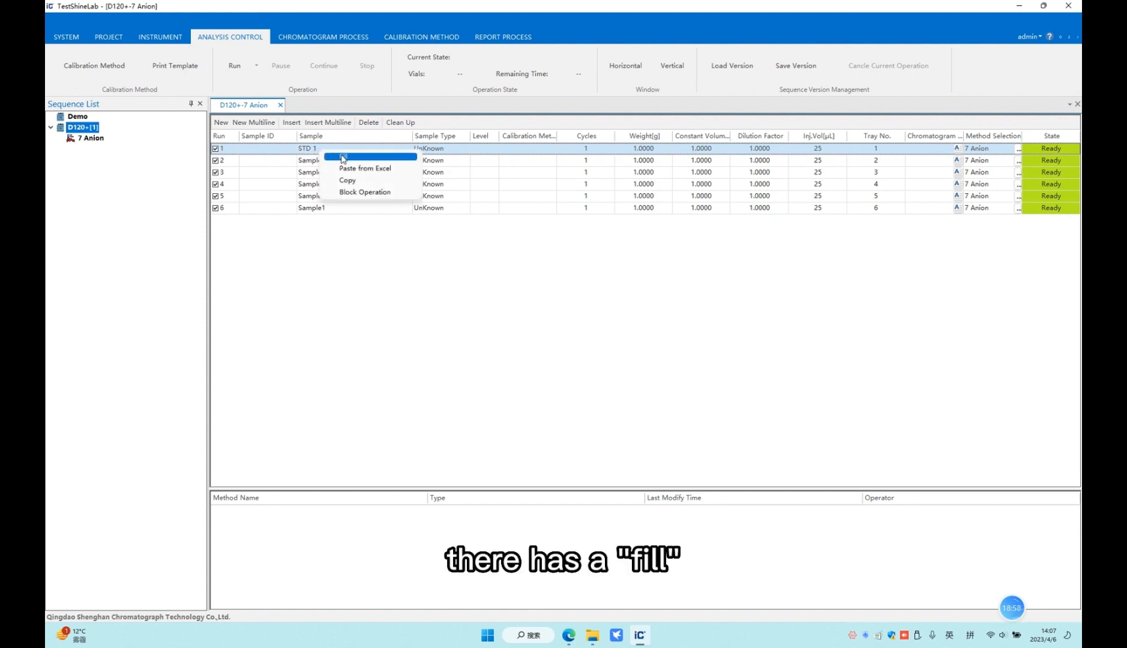
click(343, 158)
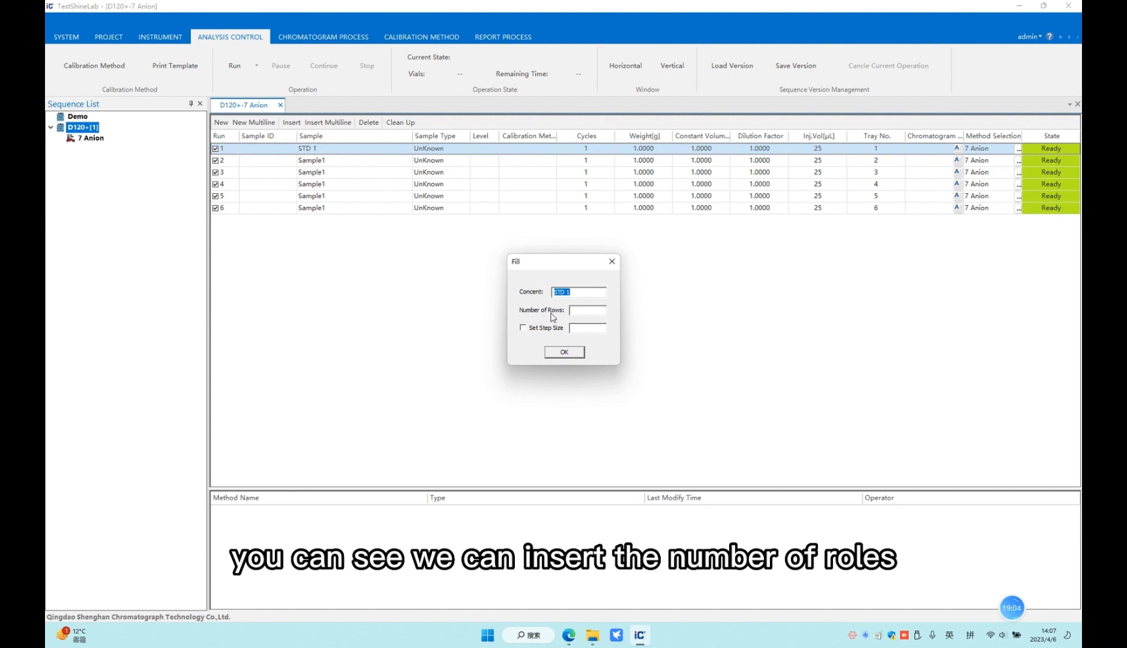
click(578, 310)
text(5)
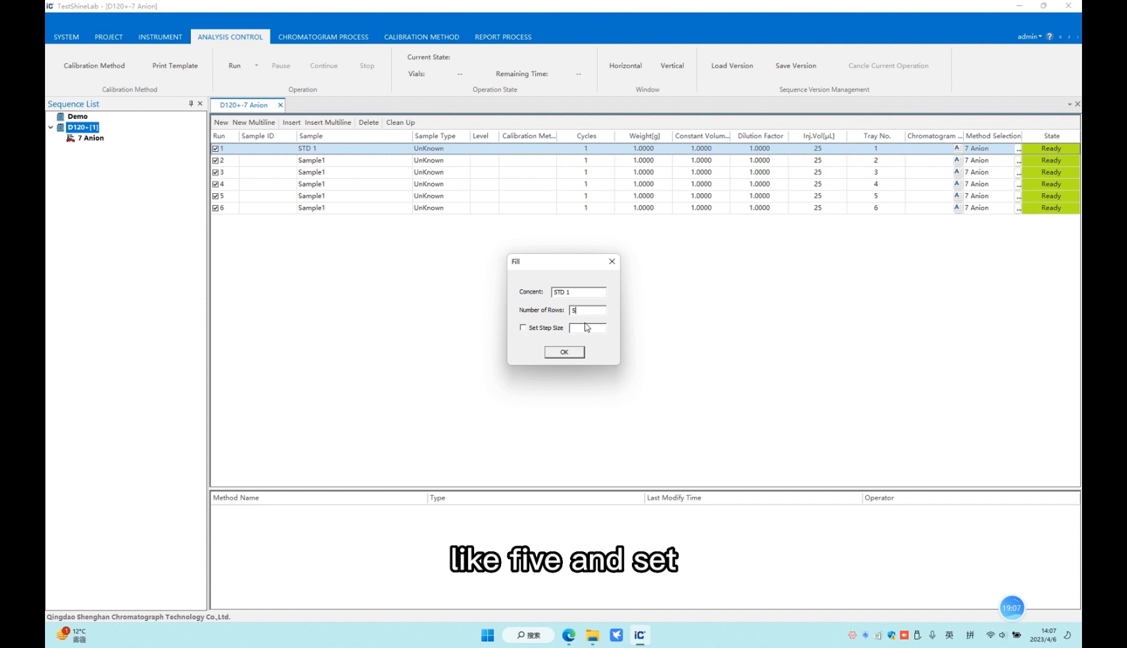
click(524, 328)
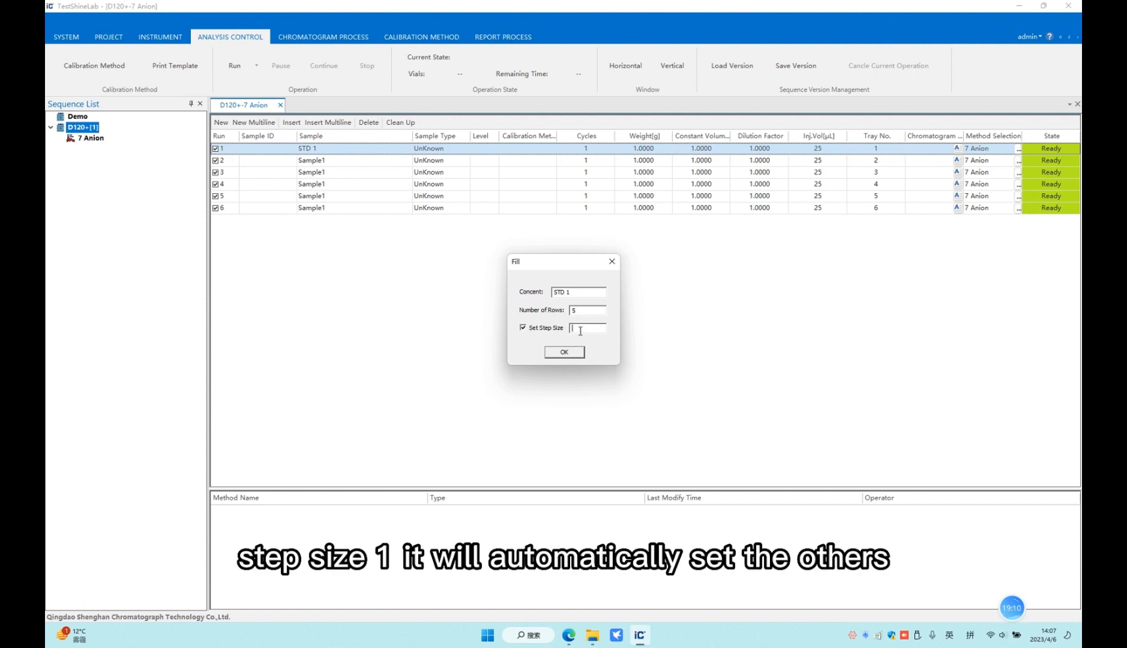
text(1)
click(570, 353)
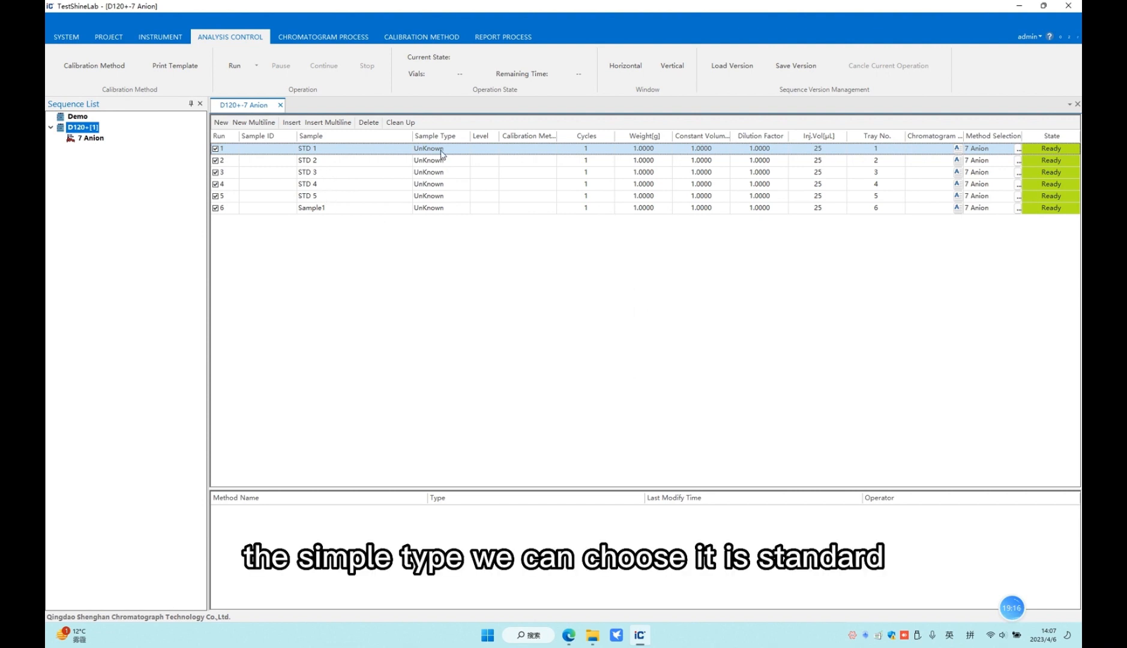
- Set the sample type of STD 1 to Standard and fill that type down five rows
click(443, 154)
click(465, 149)
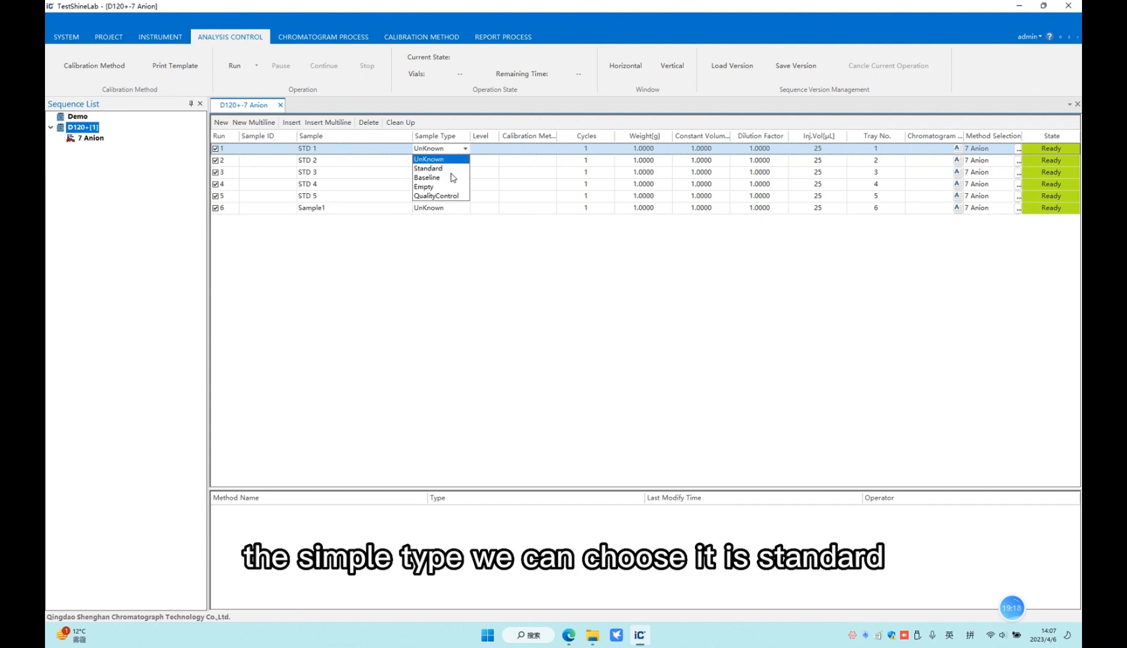
click(444, 169)
right_click(443, 151)
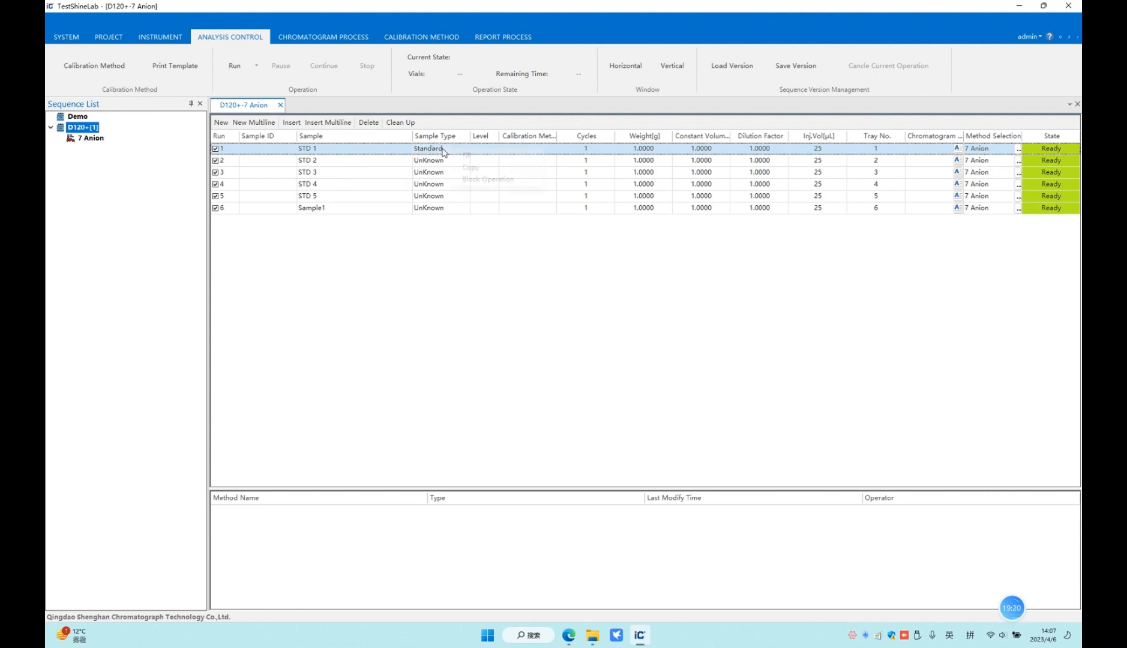
click(469, 155)
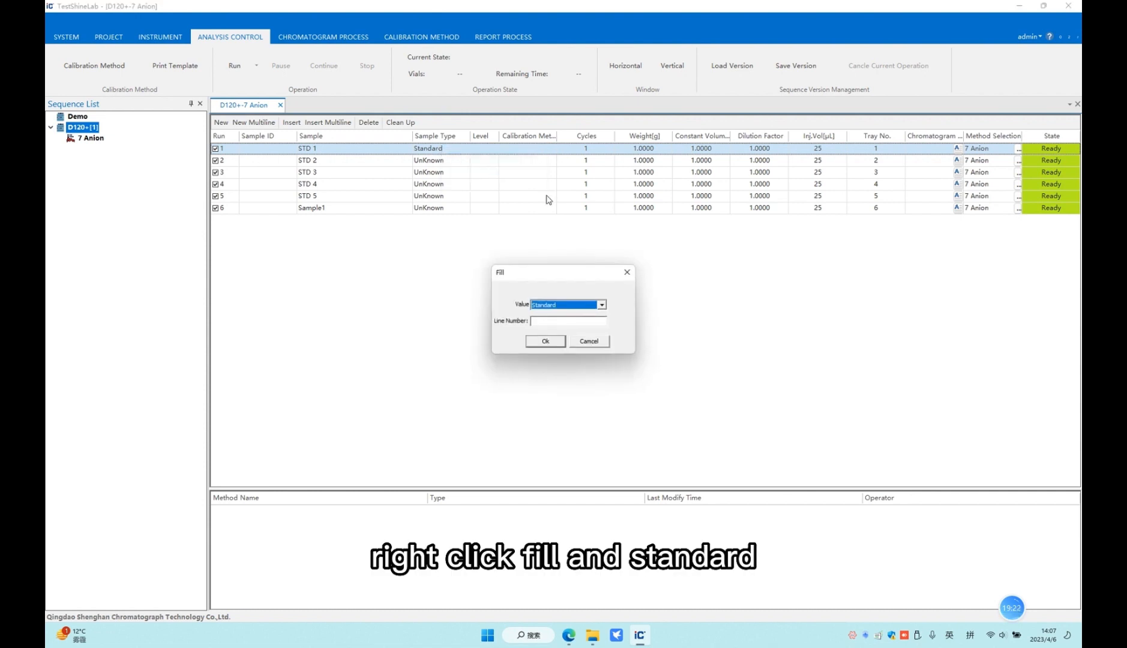
click(562, 321)
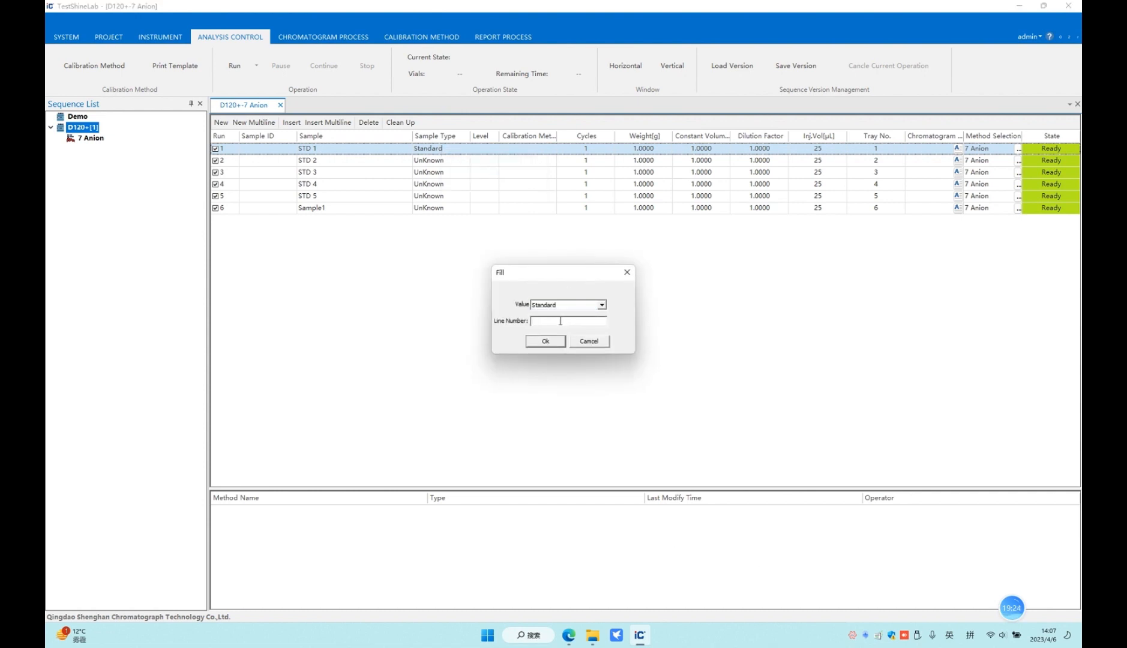
text(5)
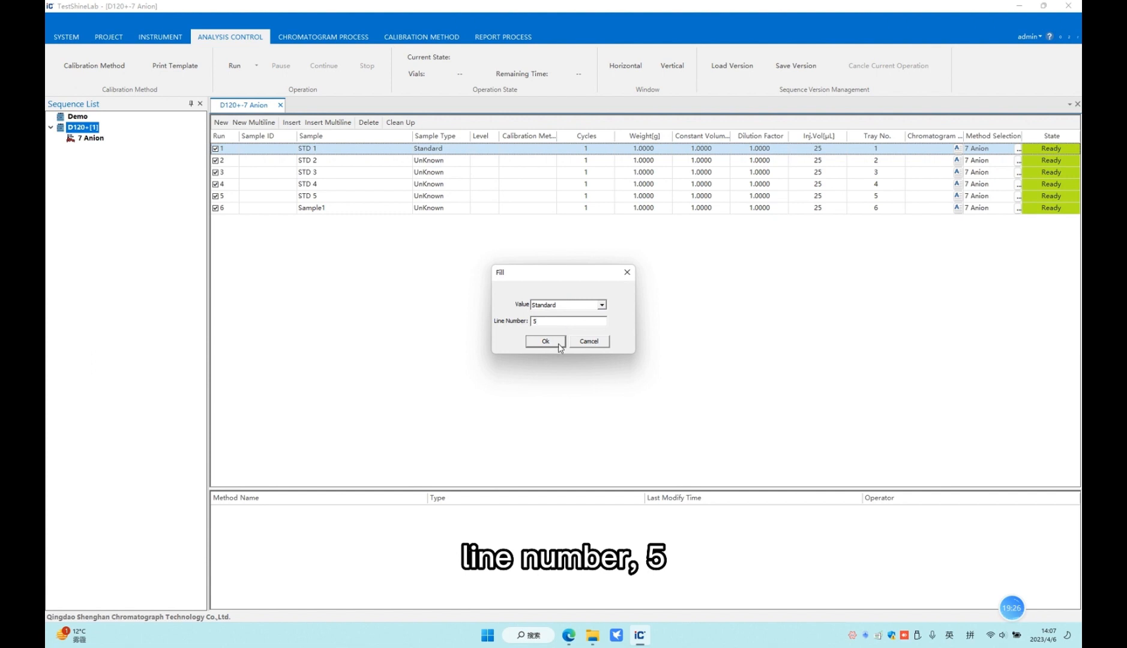
click(546, 341)
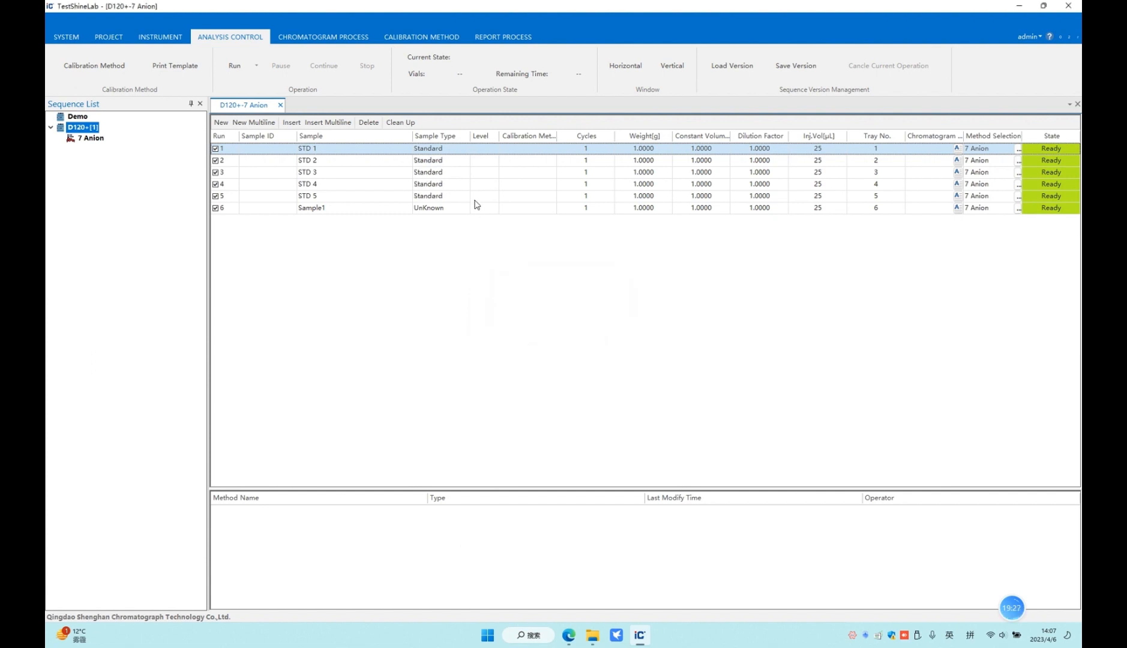
- Set the calibration level of the STD 1 row to "01"
click(486, 150)
click(494, 148)
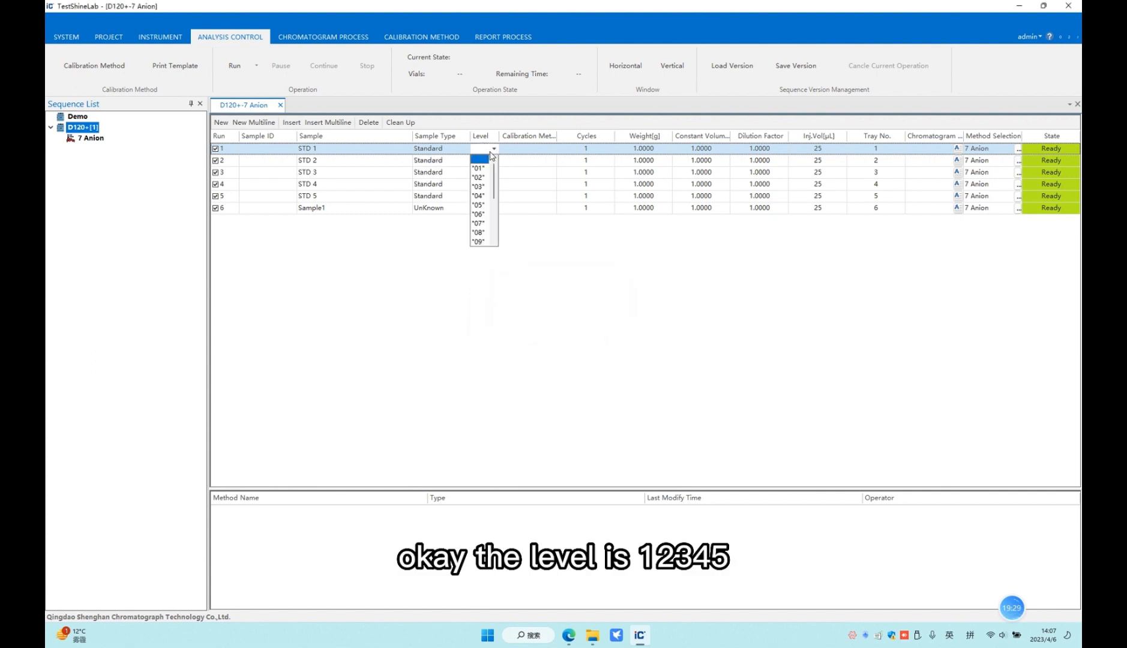
click(480, 170)
- Fill the level column from STD 1 down five rows, starting at 1 with a step size of 2
right_click(486, 154)
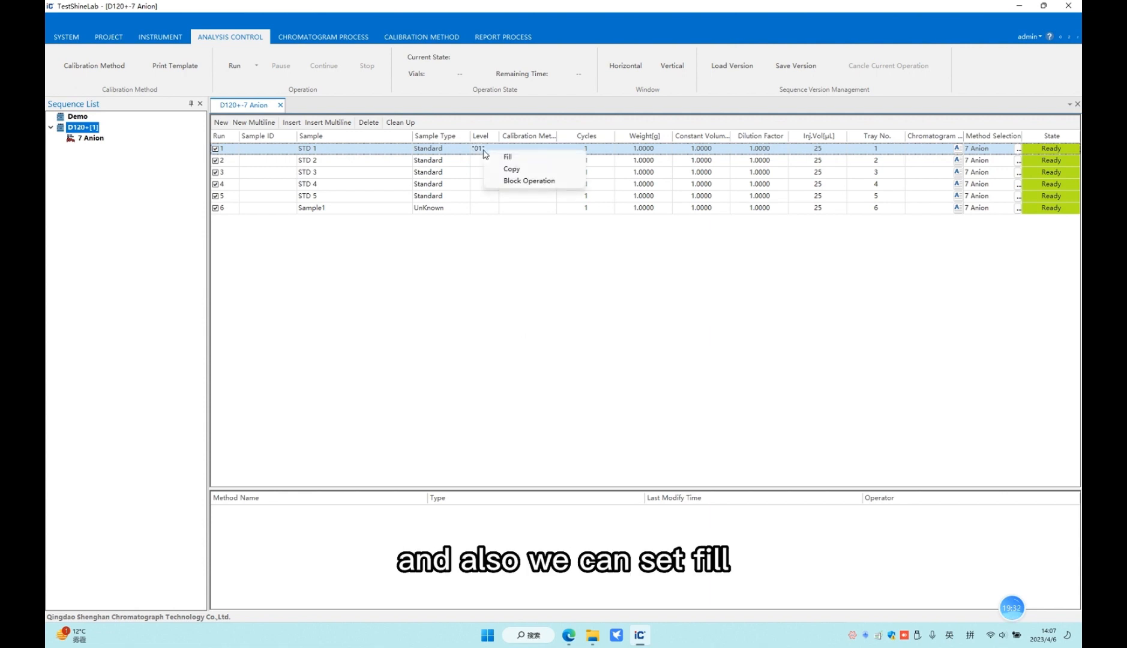
click(508, 158)
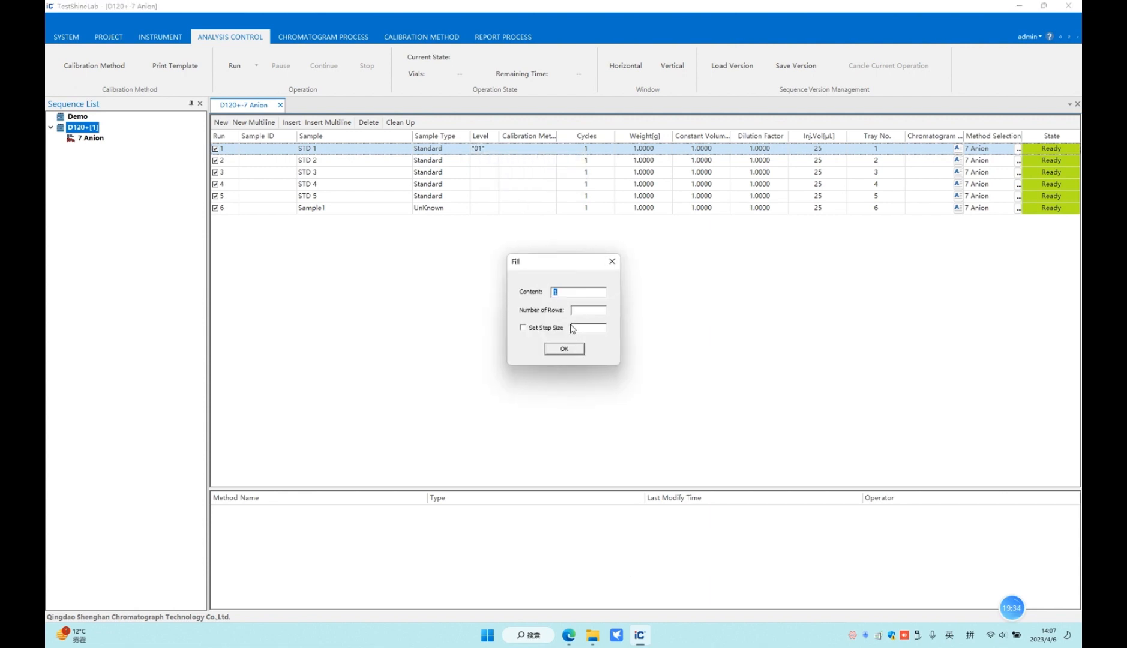
click(584, 310)
text(5)
click(529, 329)
click(584, 329)
text(1)
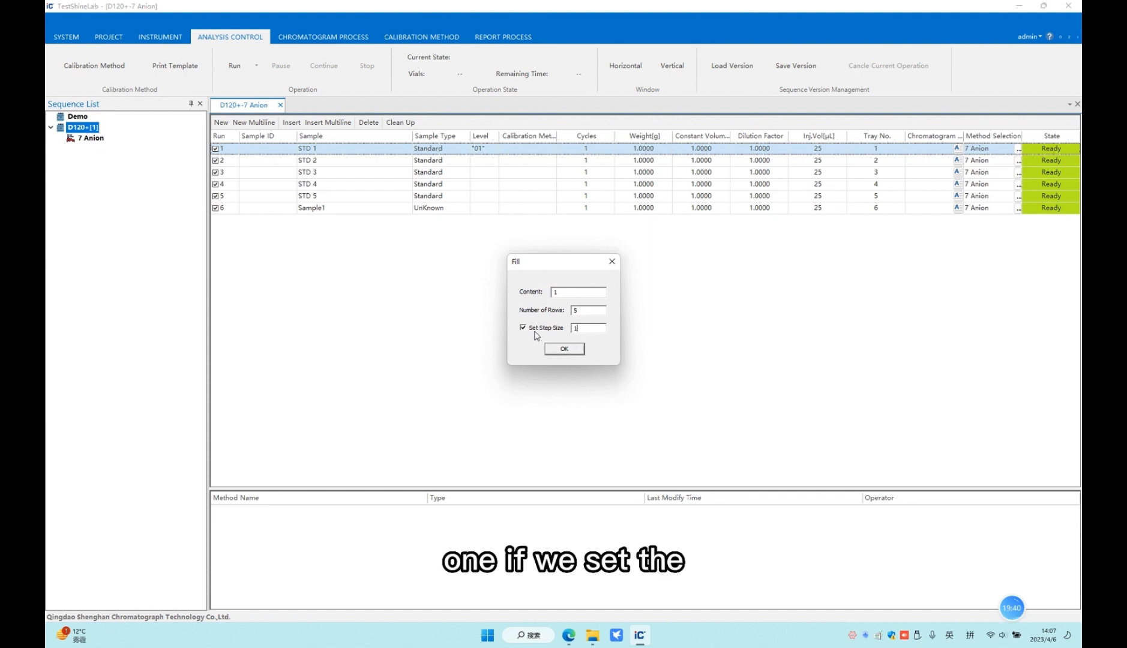
double_click(588, 329)
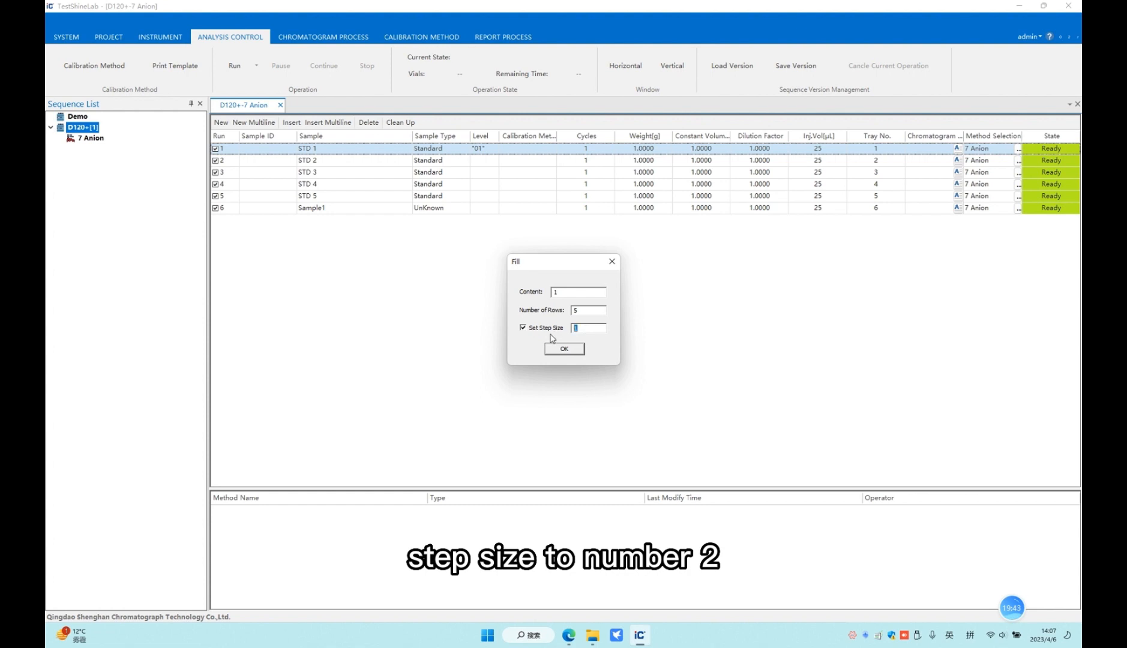
text(2)
click(565, 350)
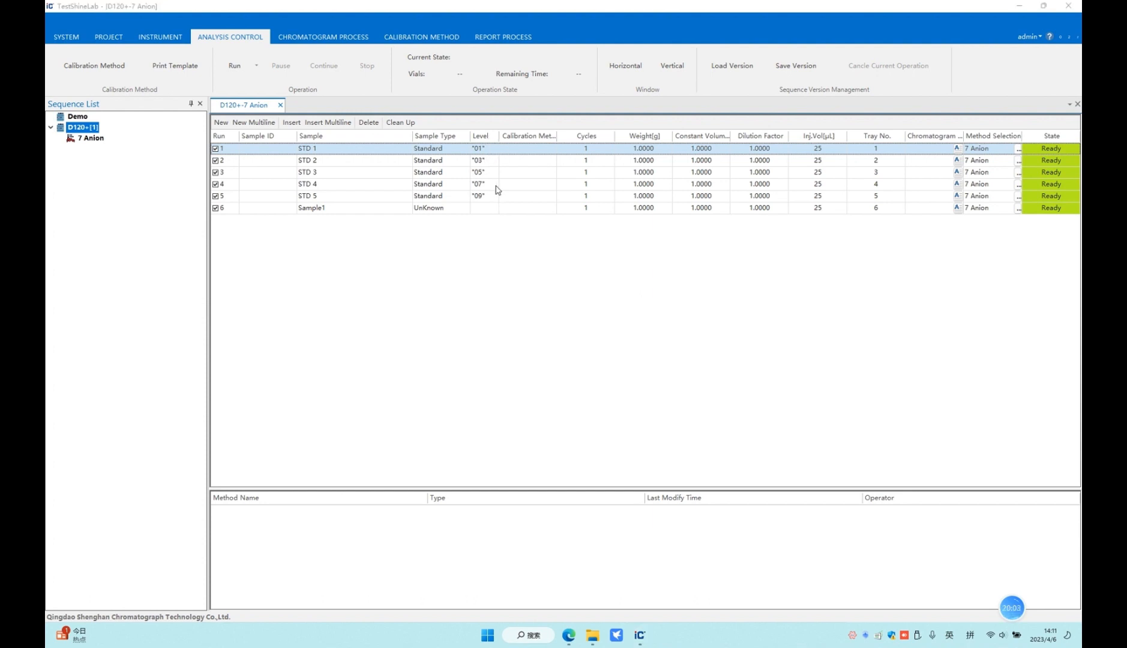
- Refill the levels of the five standards, starting at 1 with a step size of 1
right_click(484, 149)
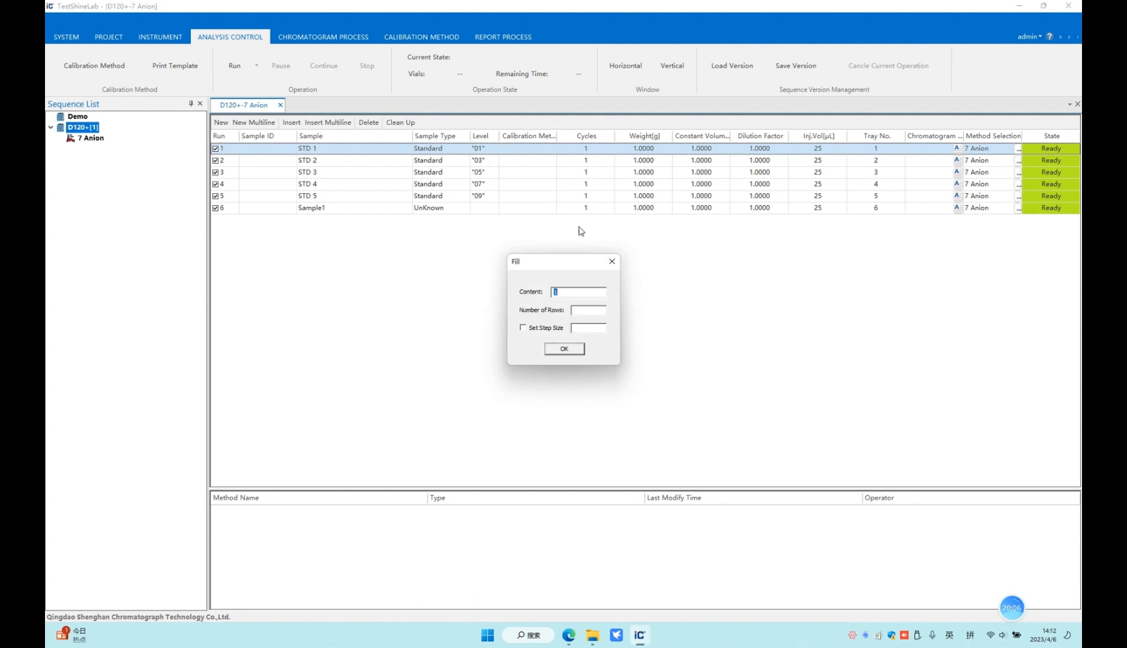
click(596, 311)
text(5)
click(523, 327)
click(579, 328)
text(1)
click(573, 349)
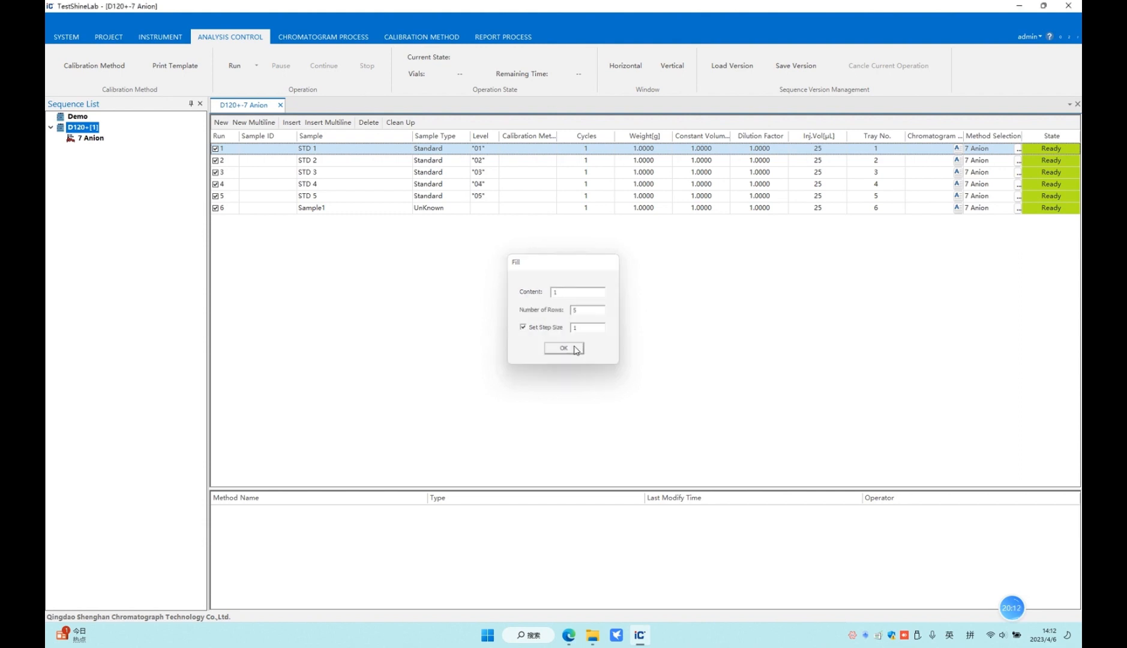
- Examine the standards' calibration method choices, cycles, weight, constant volume and dilution factor fields
click(538, 152)
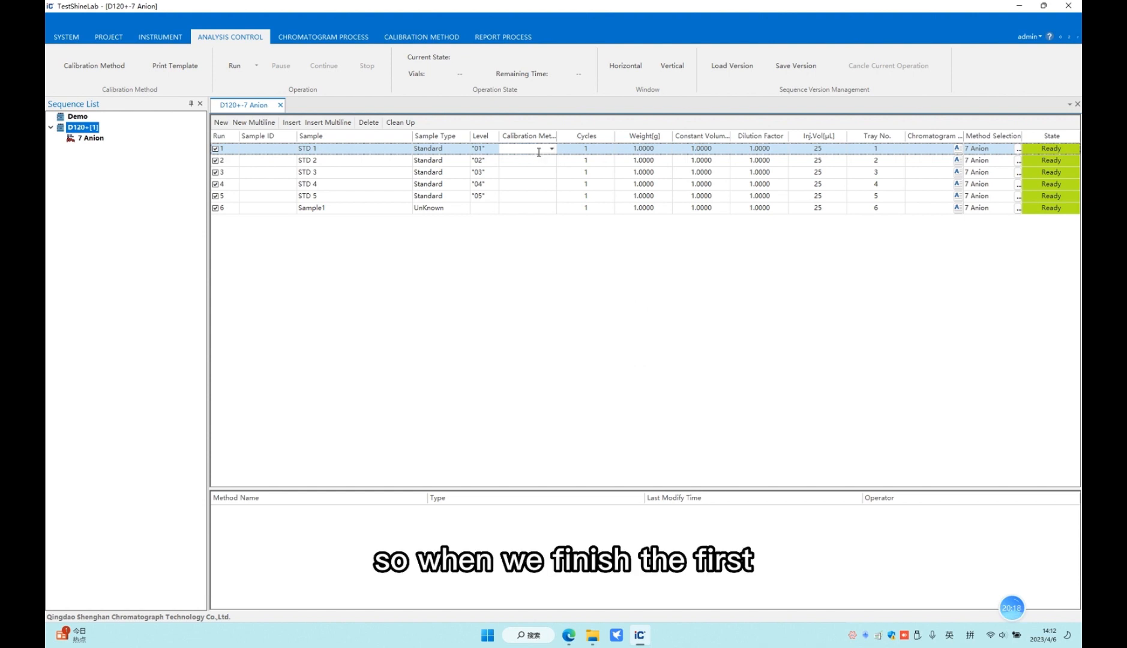
click(551, 151)
click(551, 150)
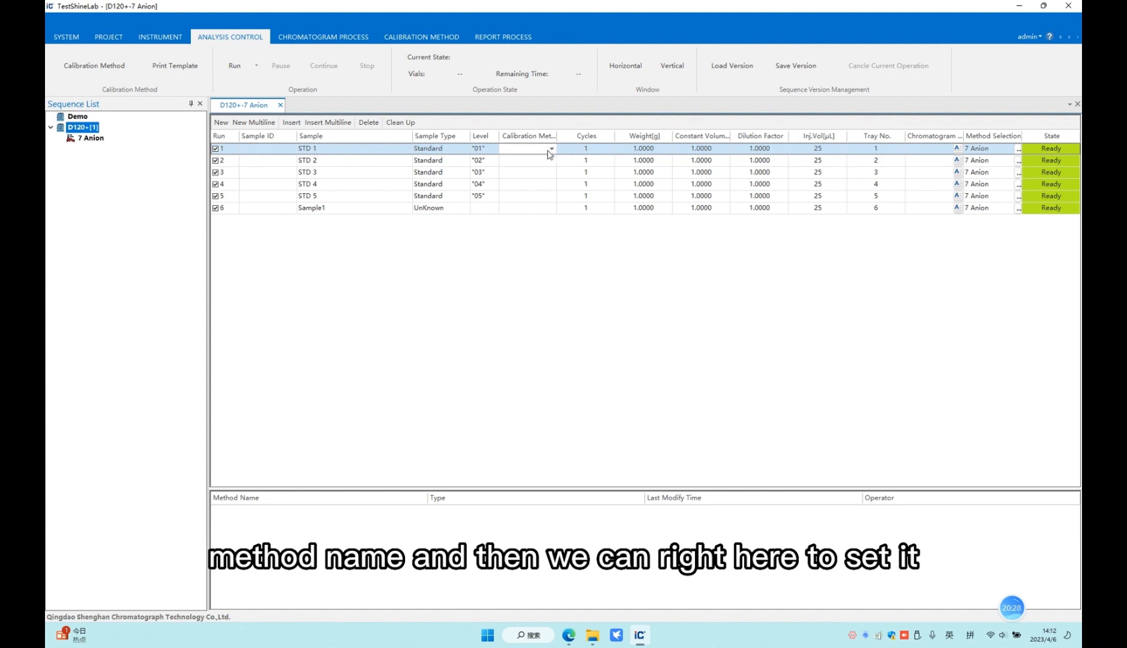
click(594, 150)
double_click(597, 150)
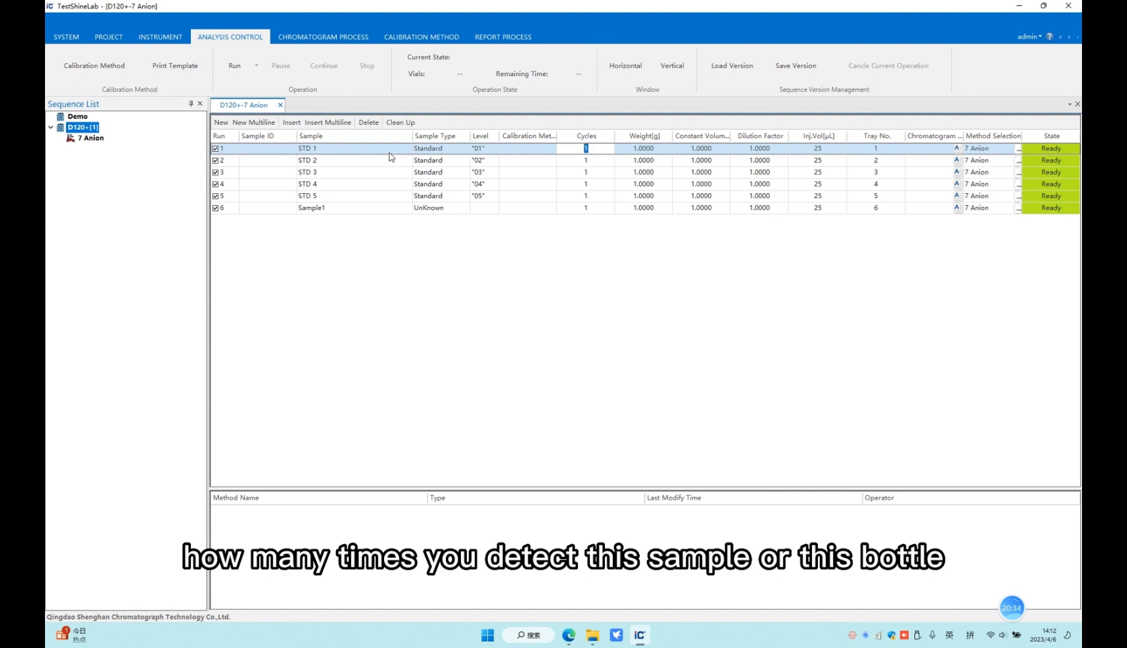
click(608, 158)
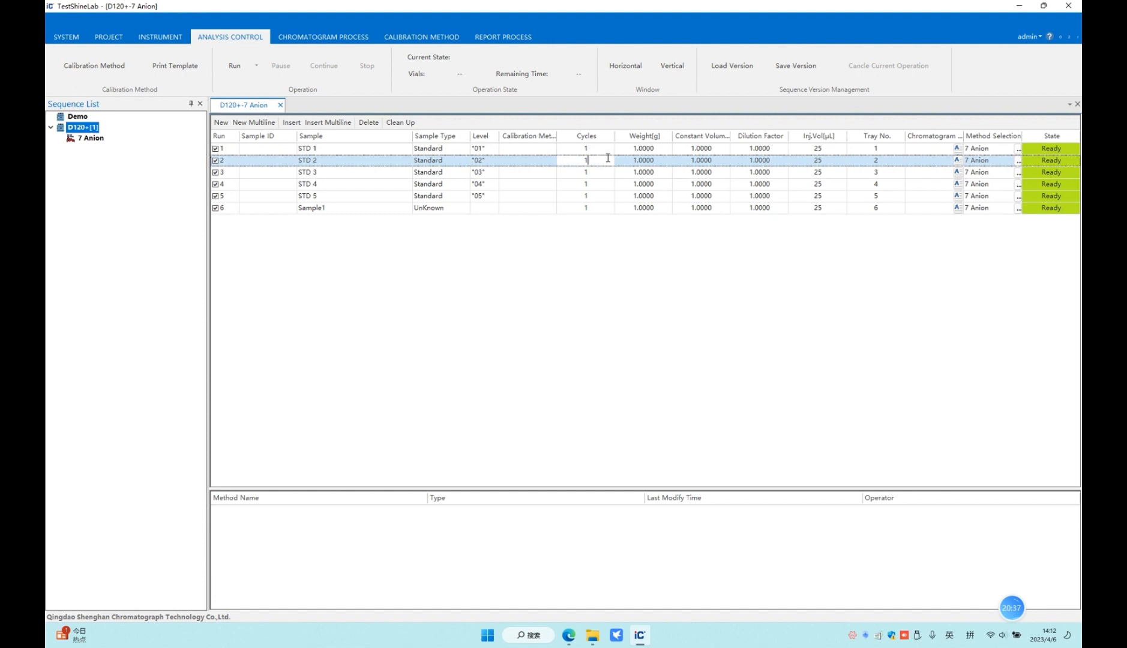
click(658, 149)
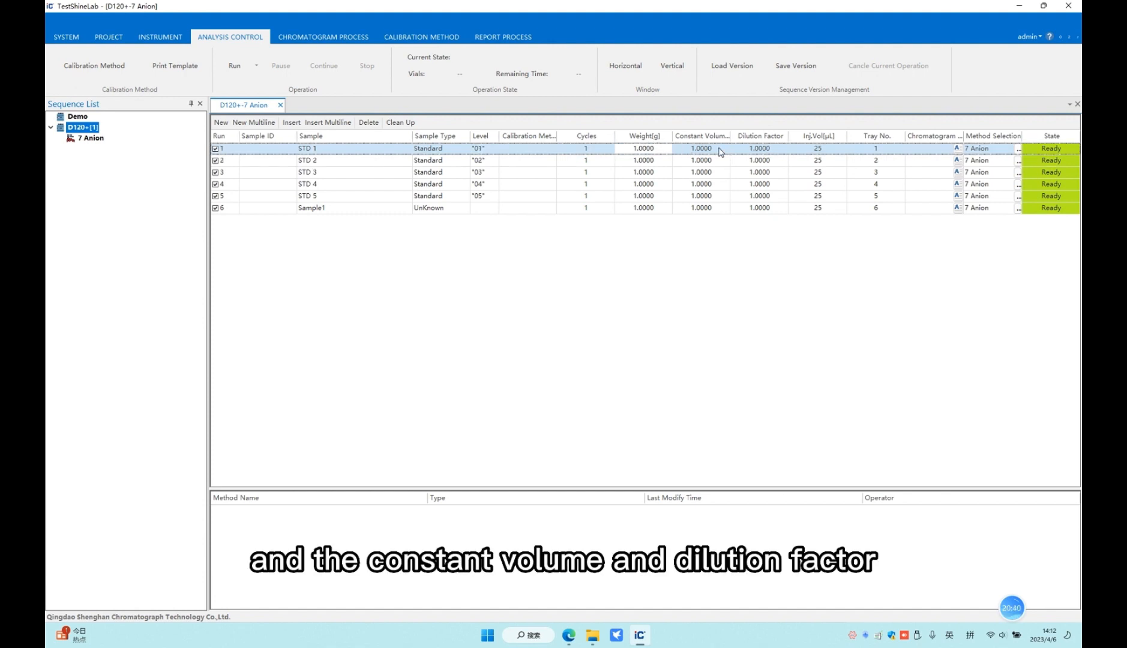
click(720, 150)
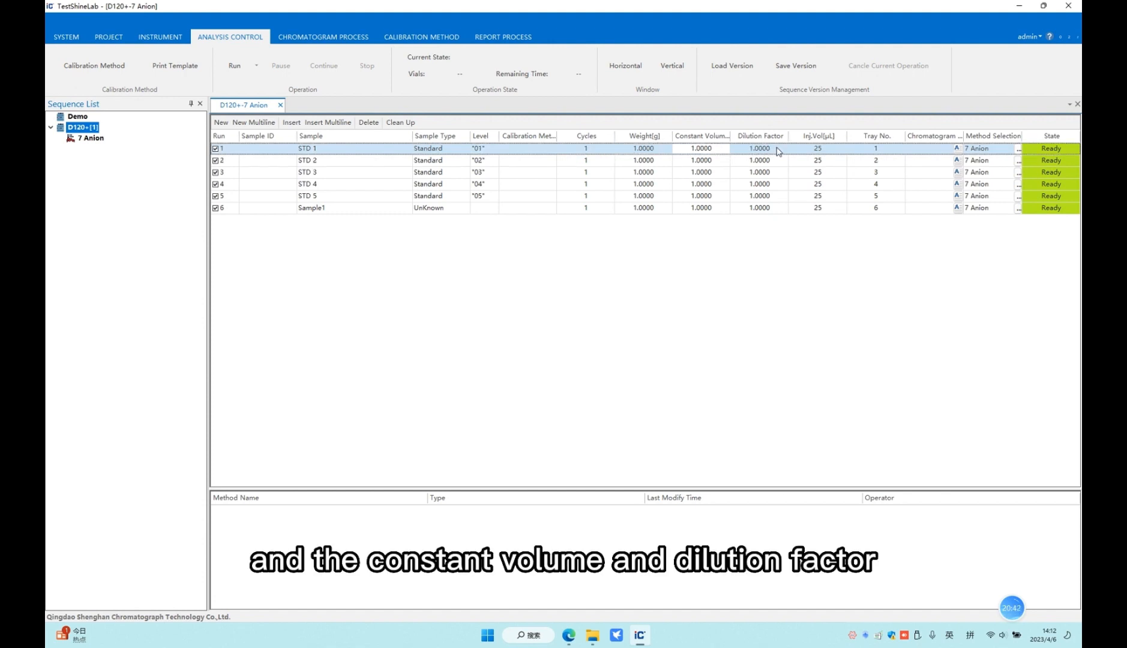
click(778, 148)
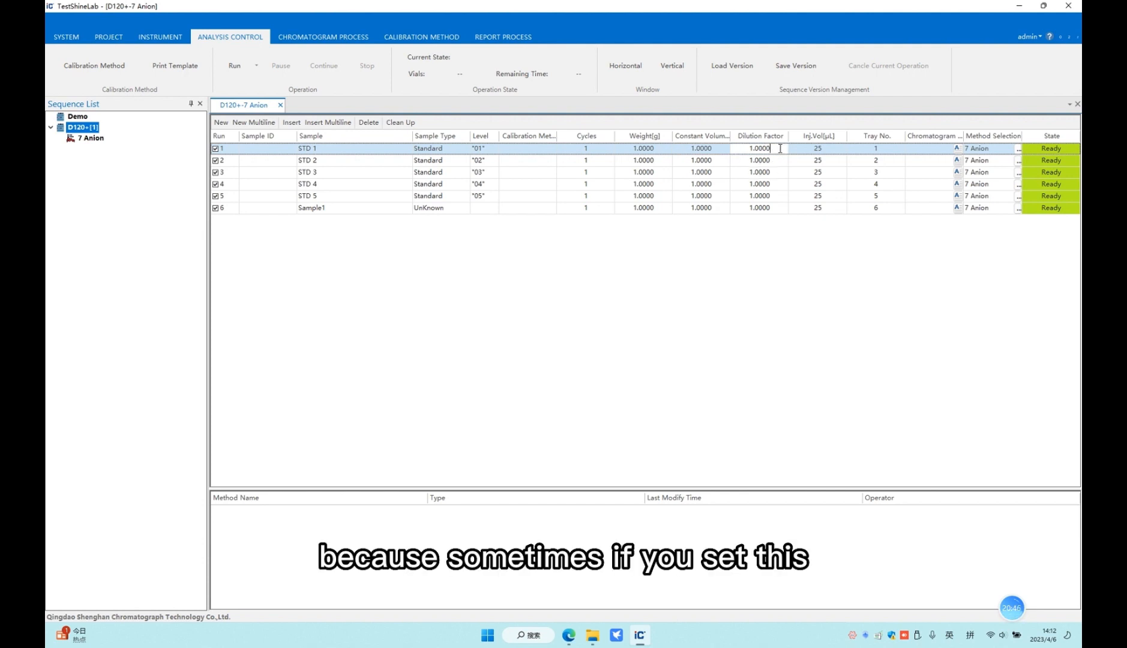
drag(781, 148, 673, 149)
click(643, 149)
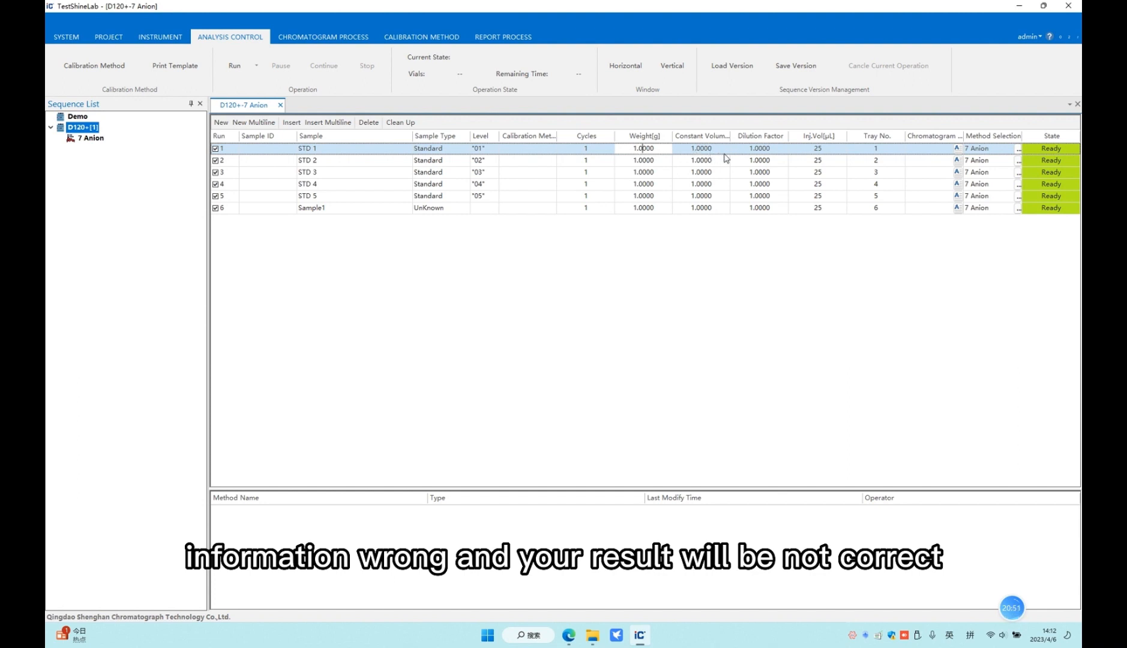
- Try injection volumes of 50 and 80 µL for the STD 1 row
click(827, 151)
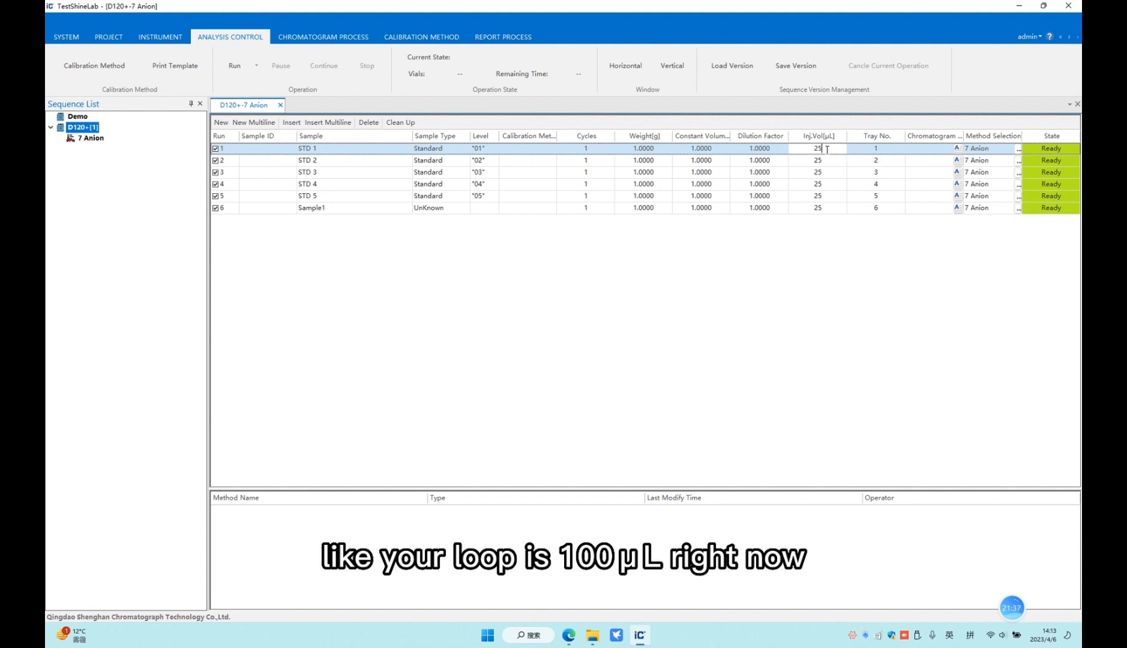
key(BackSpace)
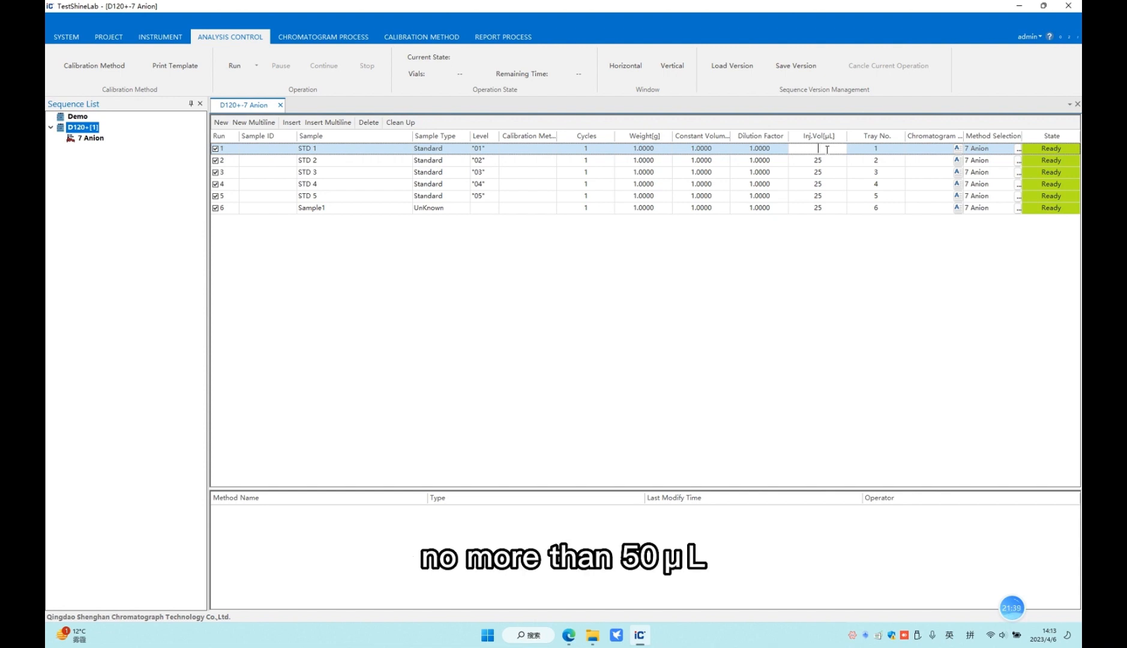
text(50)
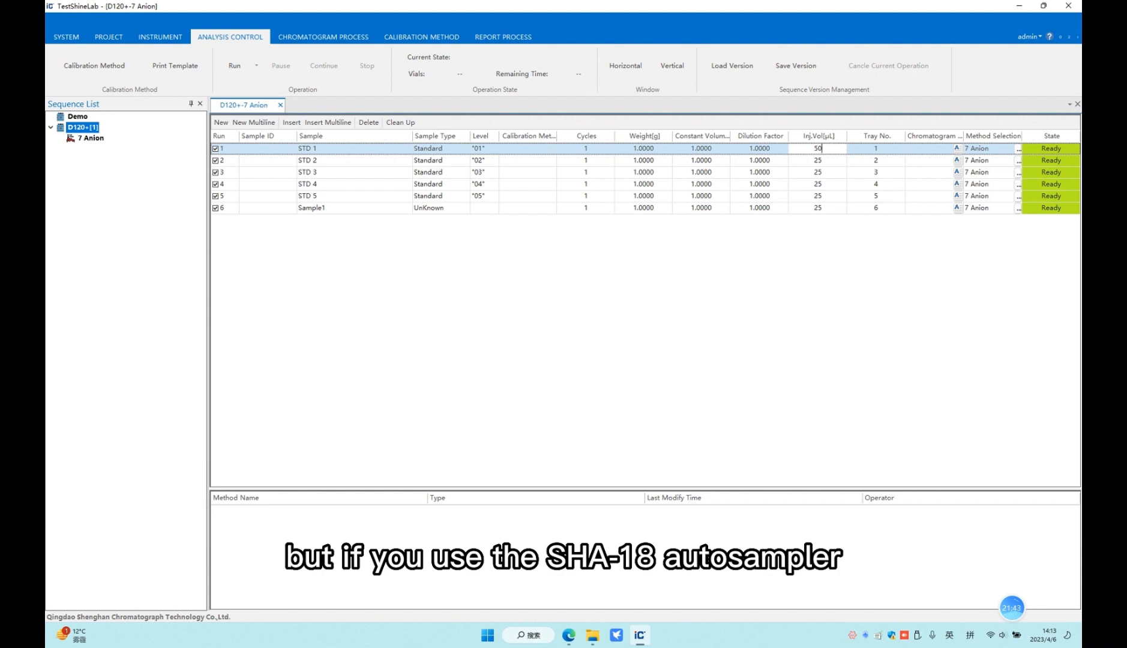
double_click(820, 149)
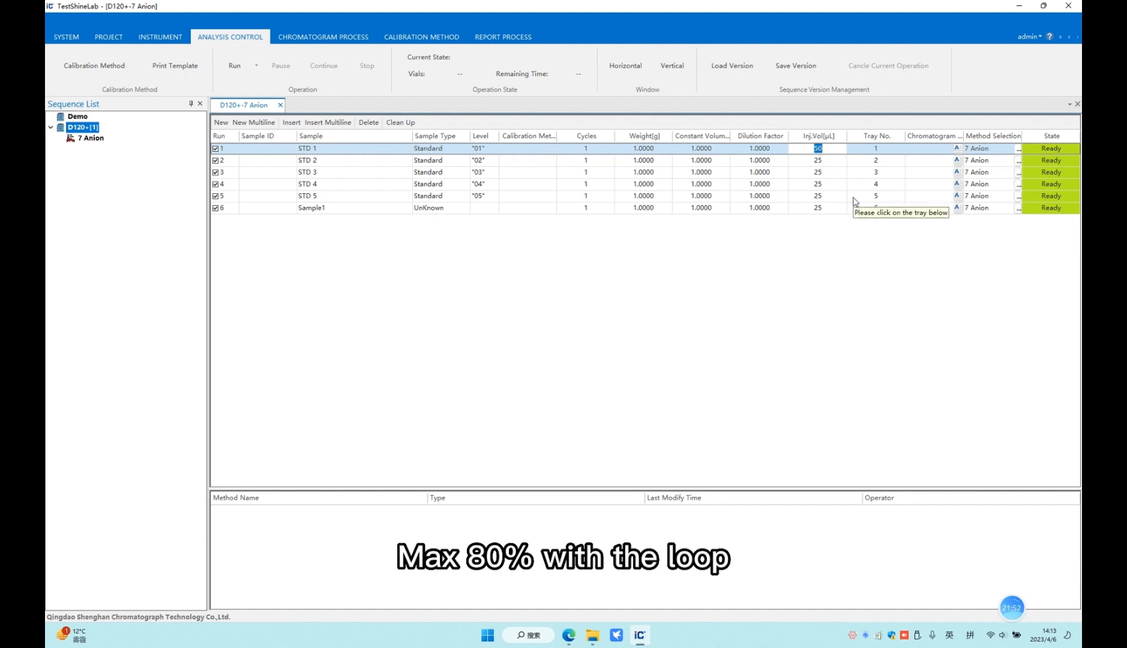
text(80)
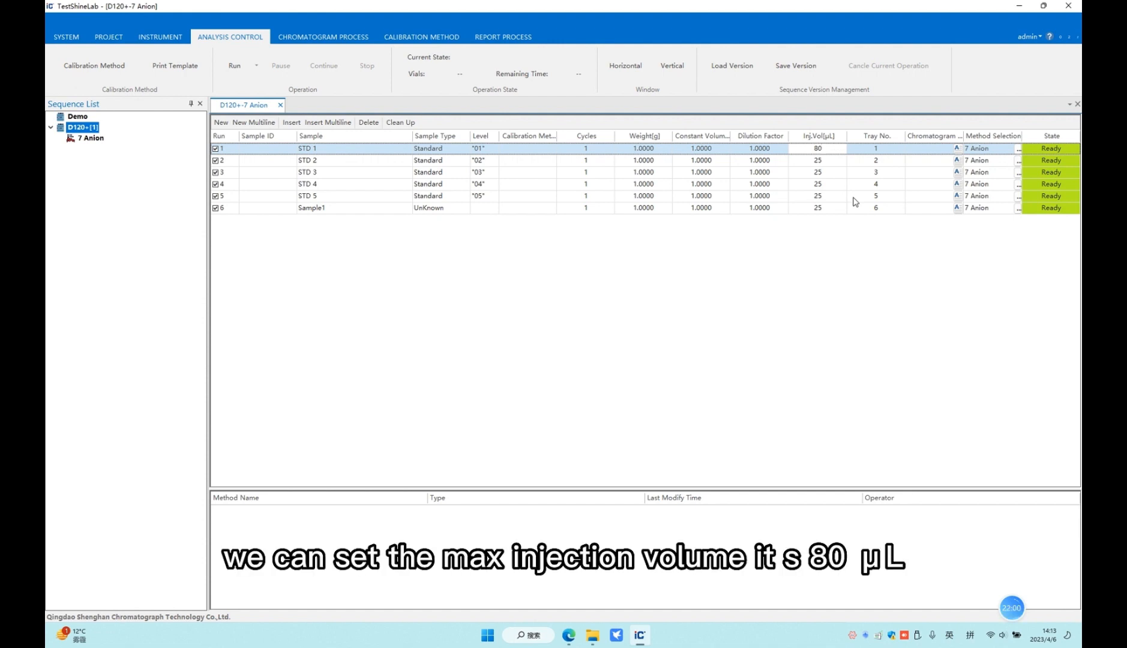
- Set the injection volume of the STD 1 row back to 25 µL
key(BackSpace)
key(BackSpace)
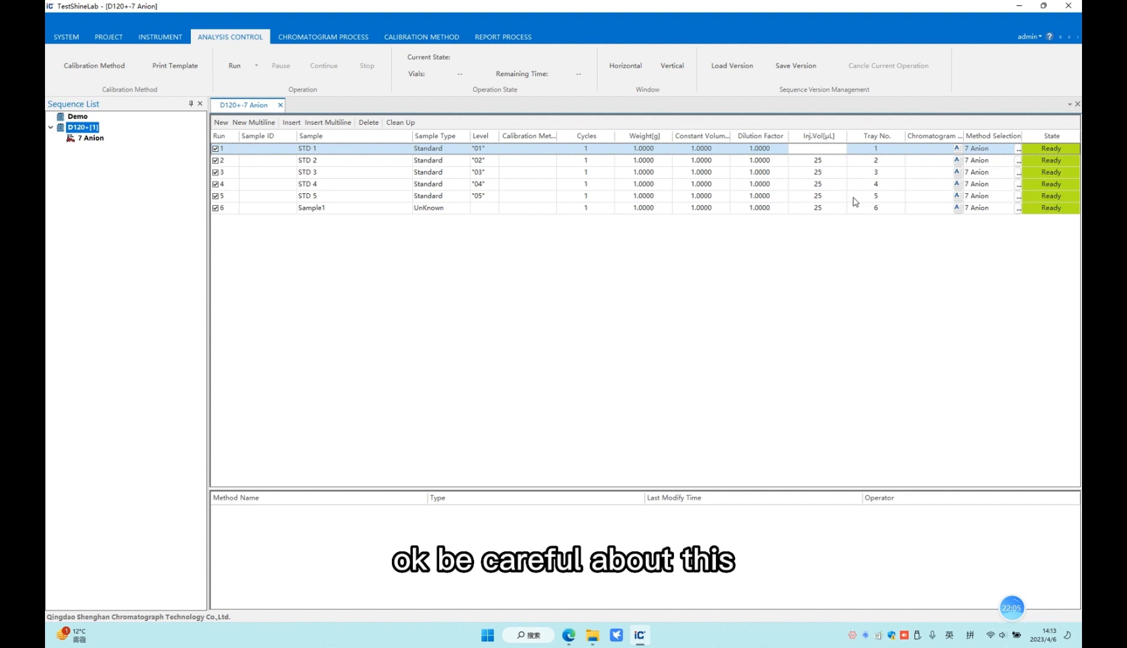
text(25)
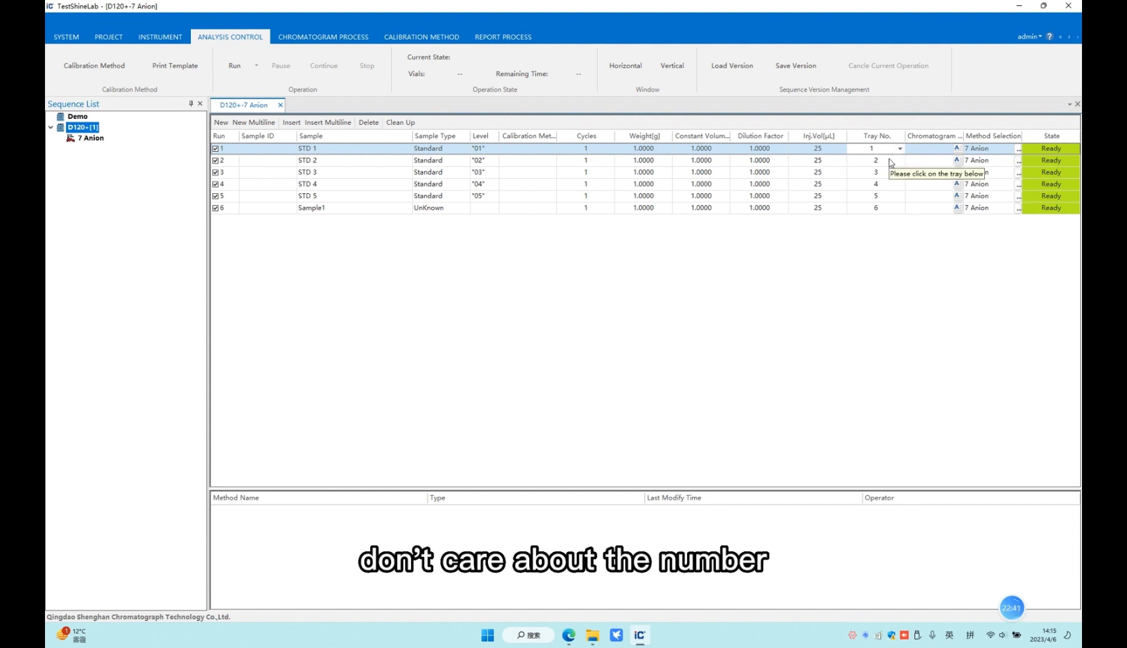
- Set the STD 1 chromatogram name to the sample name variable followed by 1, giving %s1
click(890, 163)
click(941, 146)
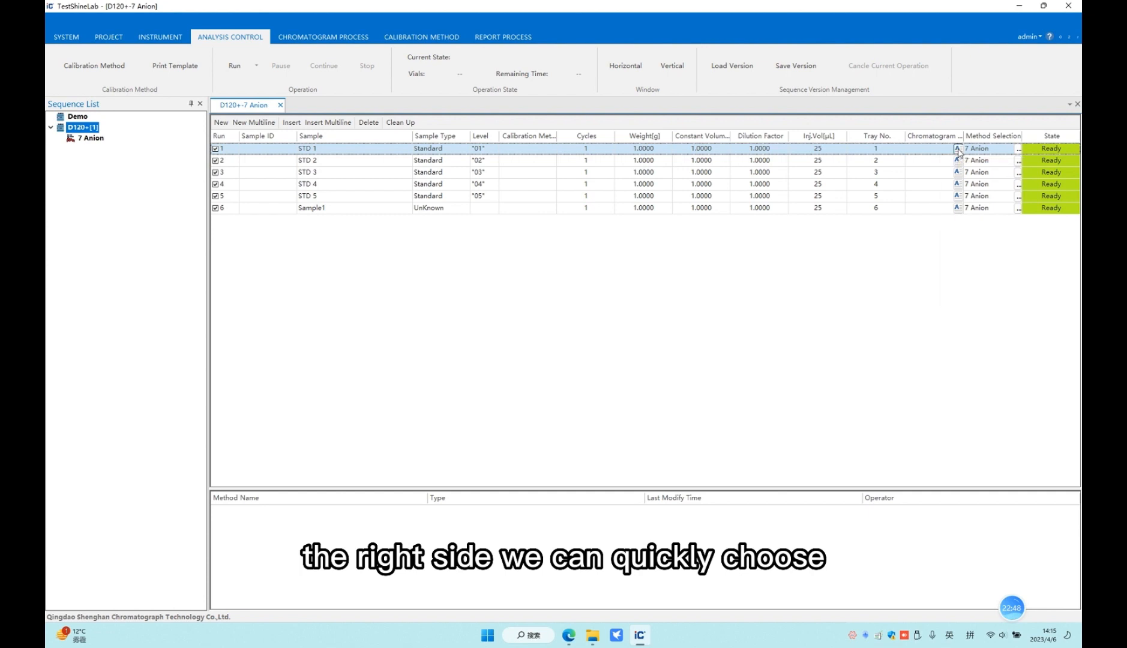
click(957, 149)
click(975, 157)
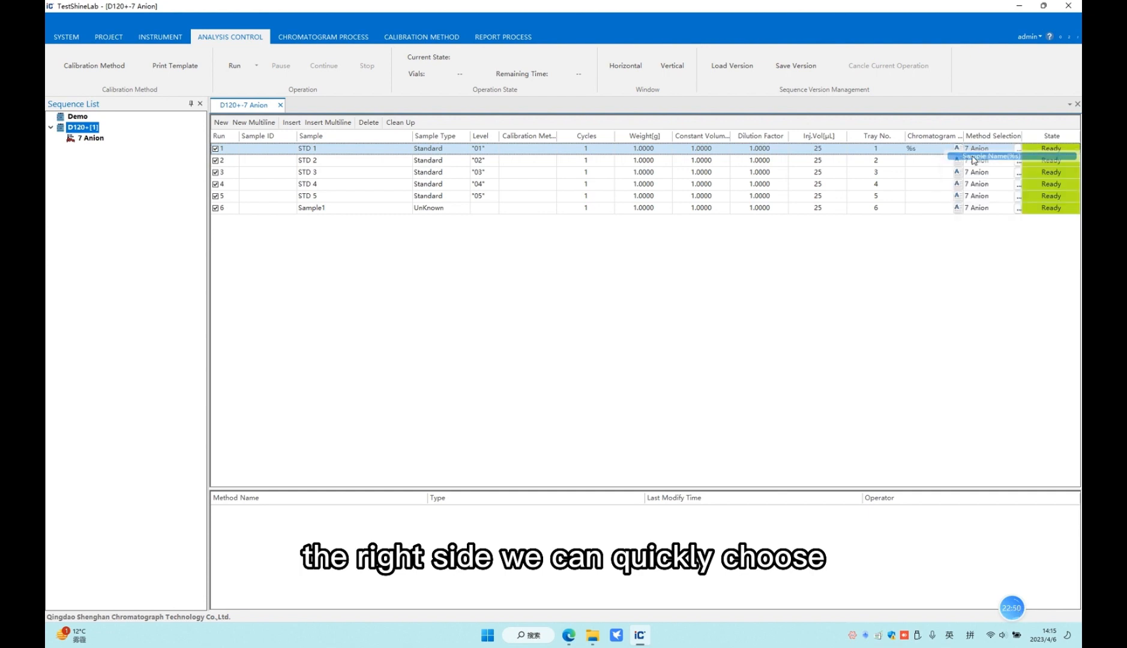
click(933, 150)
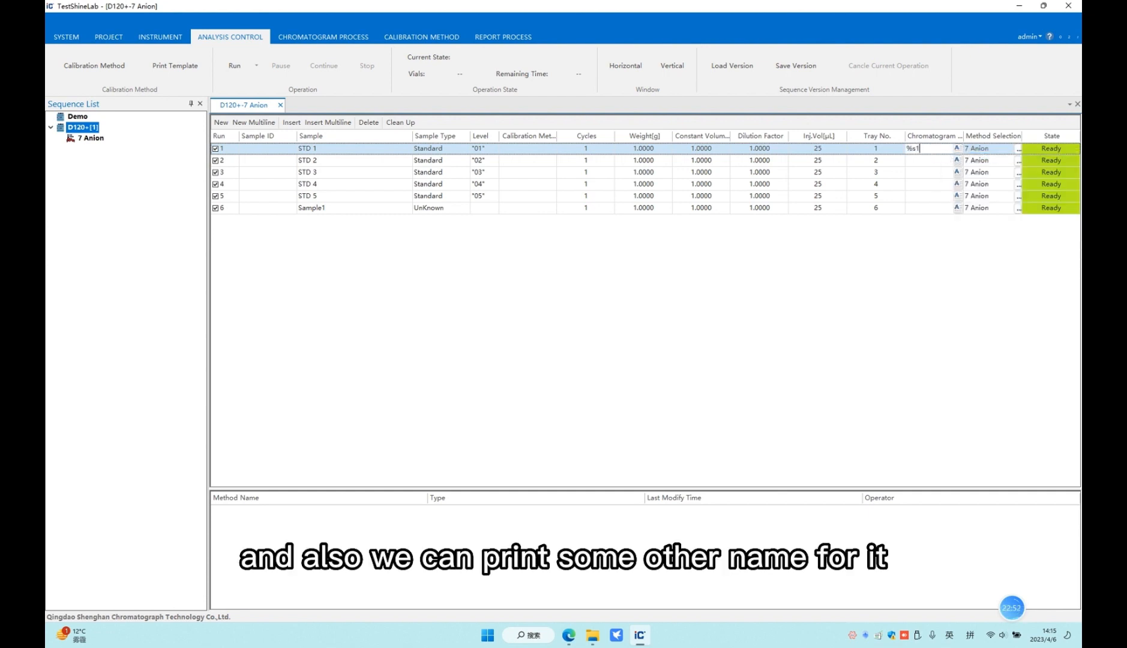
click(922, 162)
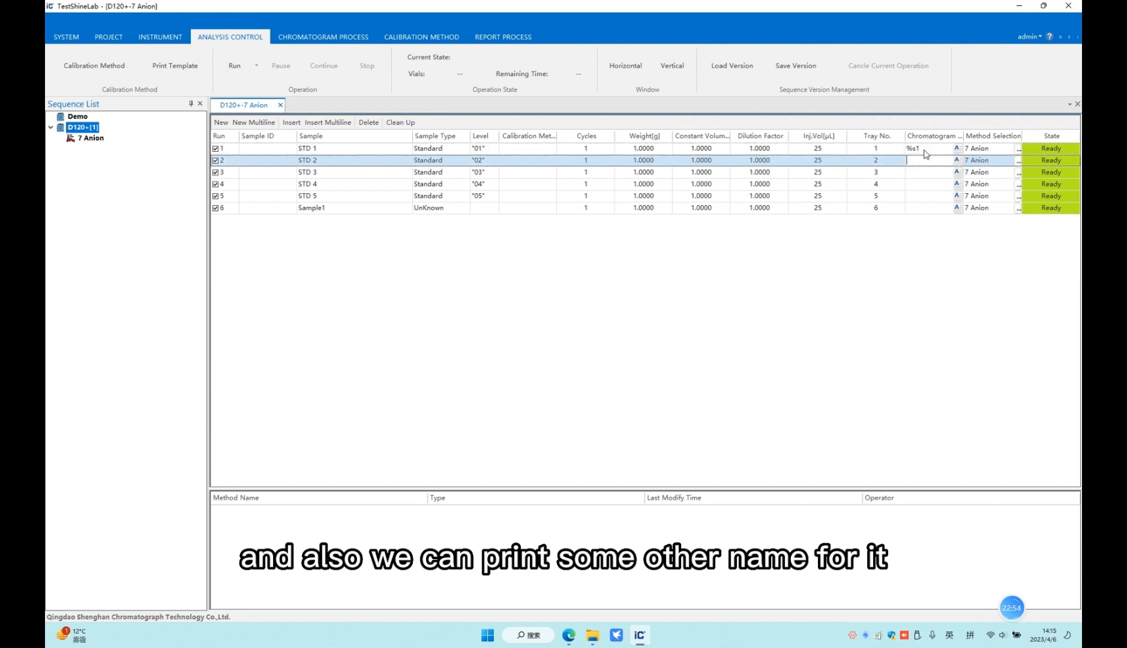
click(926, 148)
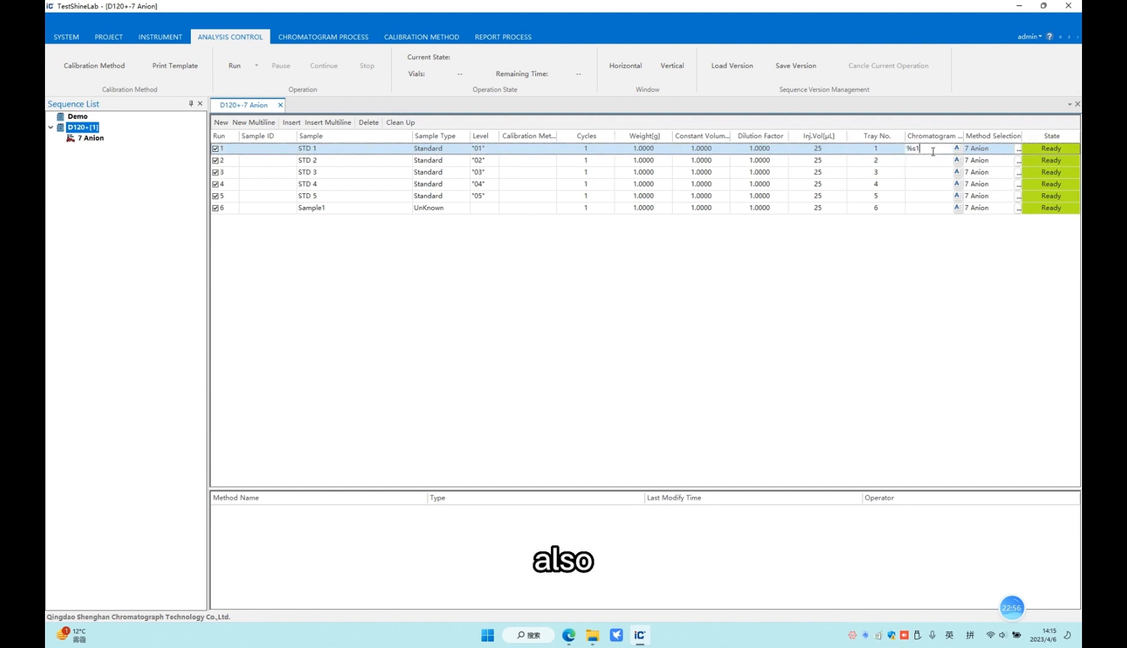
- Fill the chromatogram name %s1 from STD 1 down five rows
right_click(933, 151)
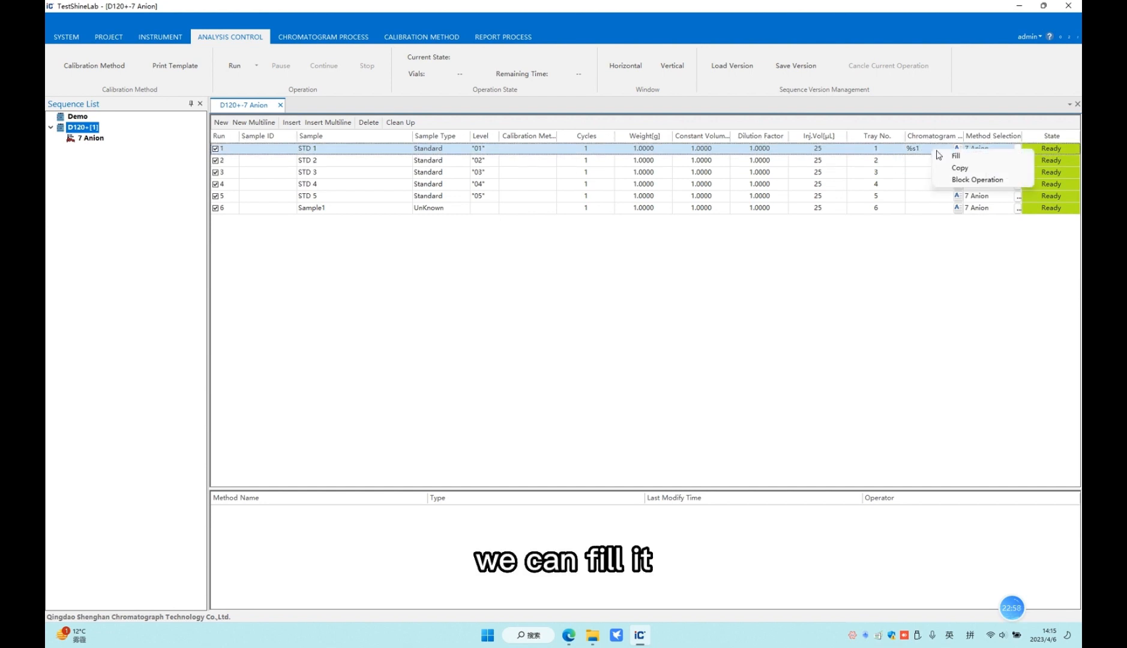
click(950, 157)
click(581, 310)
text(5)
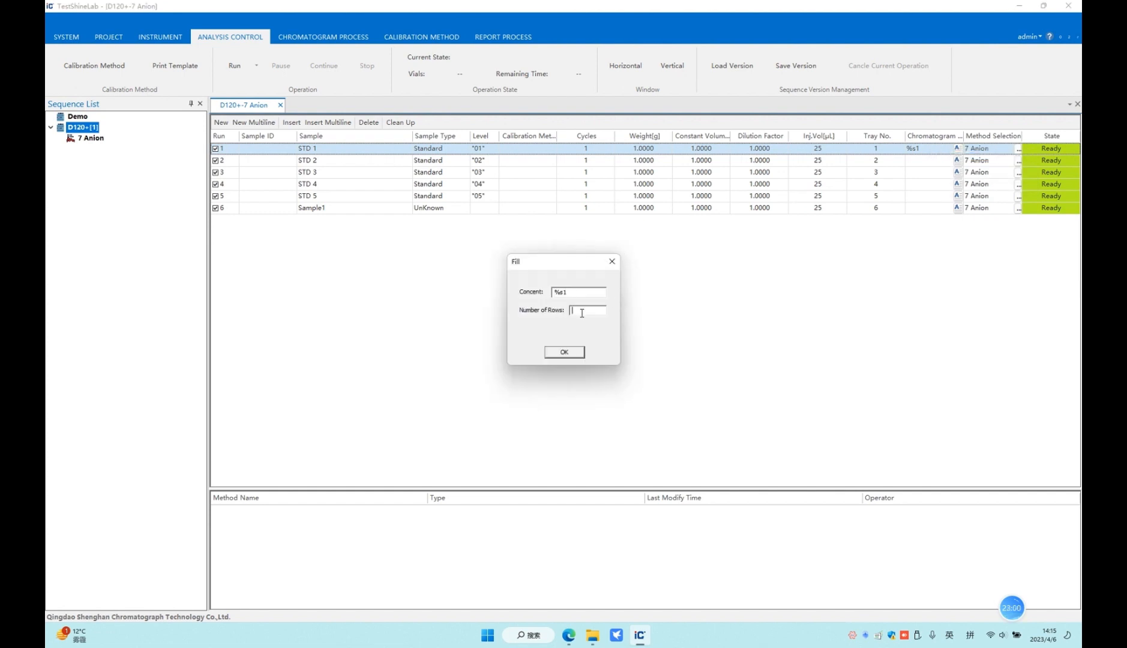
click(570, 354)
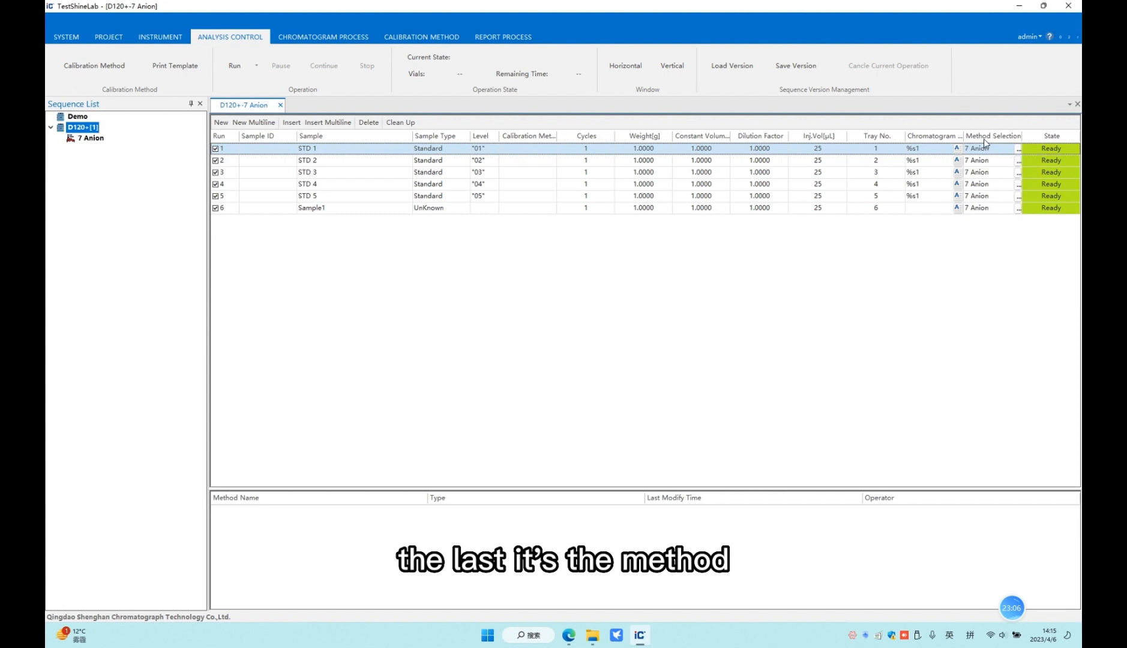
- Examine the chromatography method, integration method and print template choices in the STD 1 method selection, keeping 7 Anion
click(1019, 151)
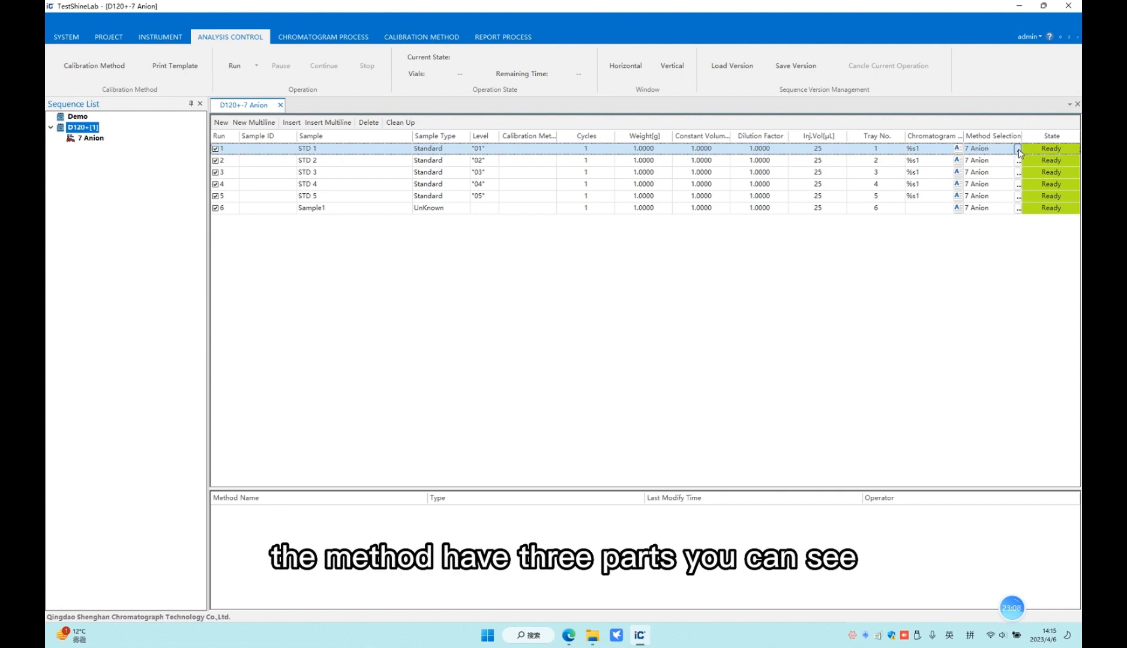
drag(589, 224, 725, 219)
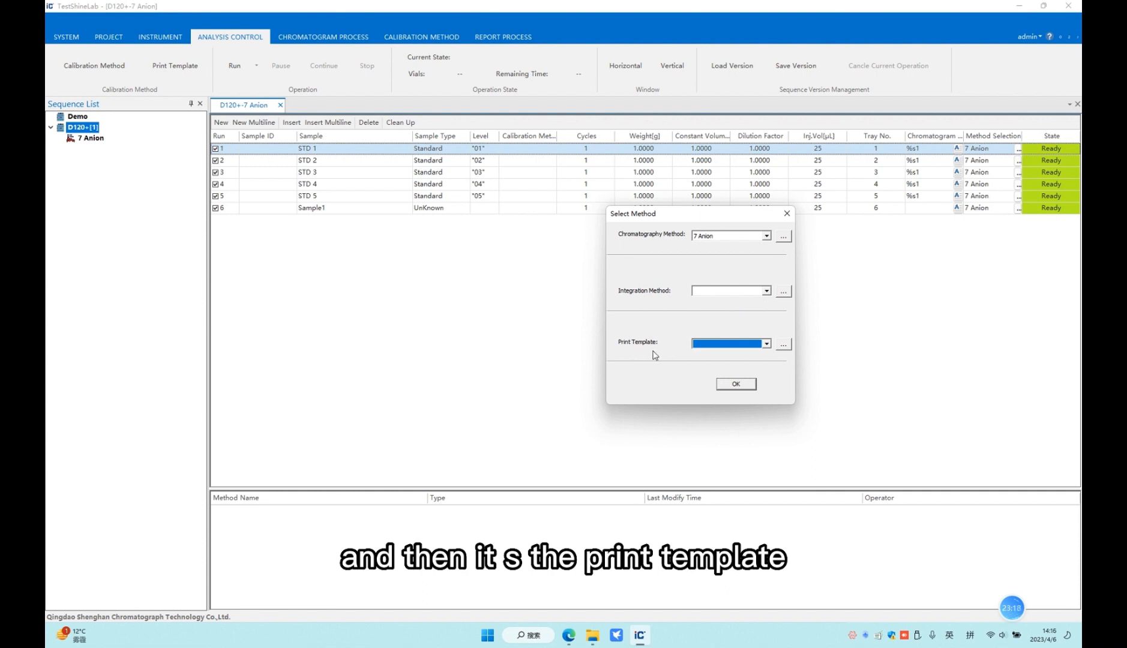
click(767, 291)
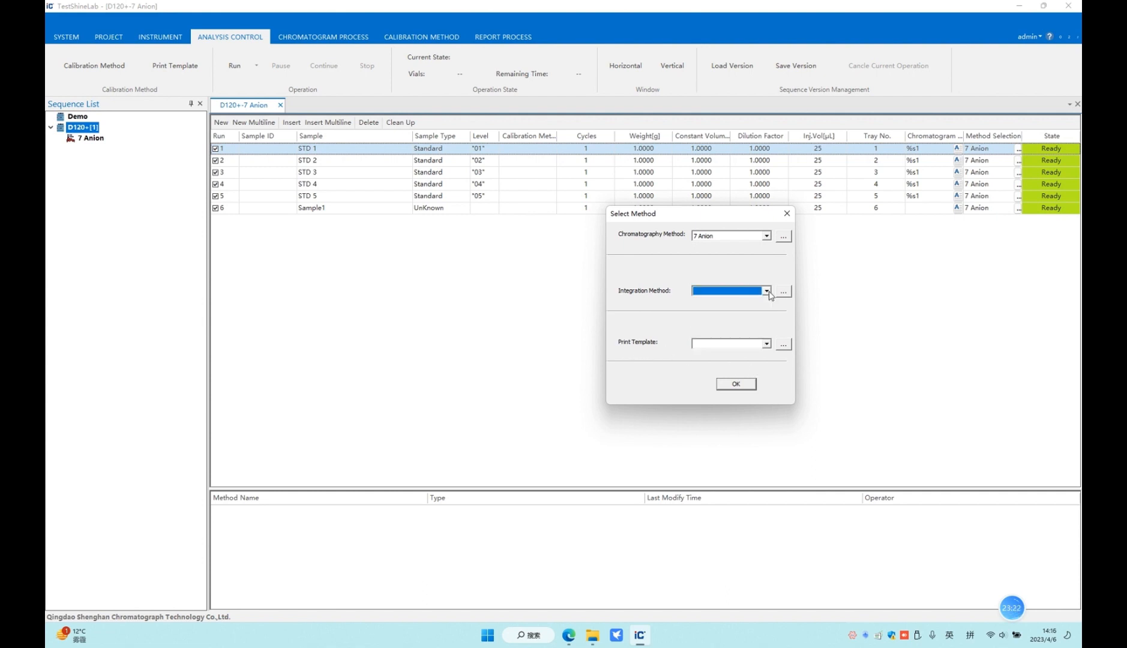
click(767, 344)
click(767, 344)
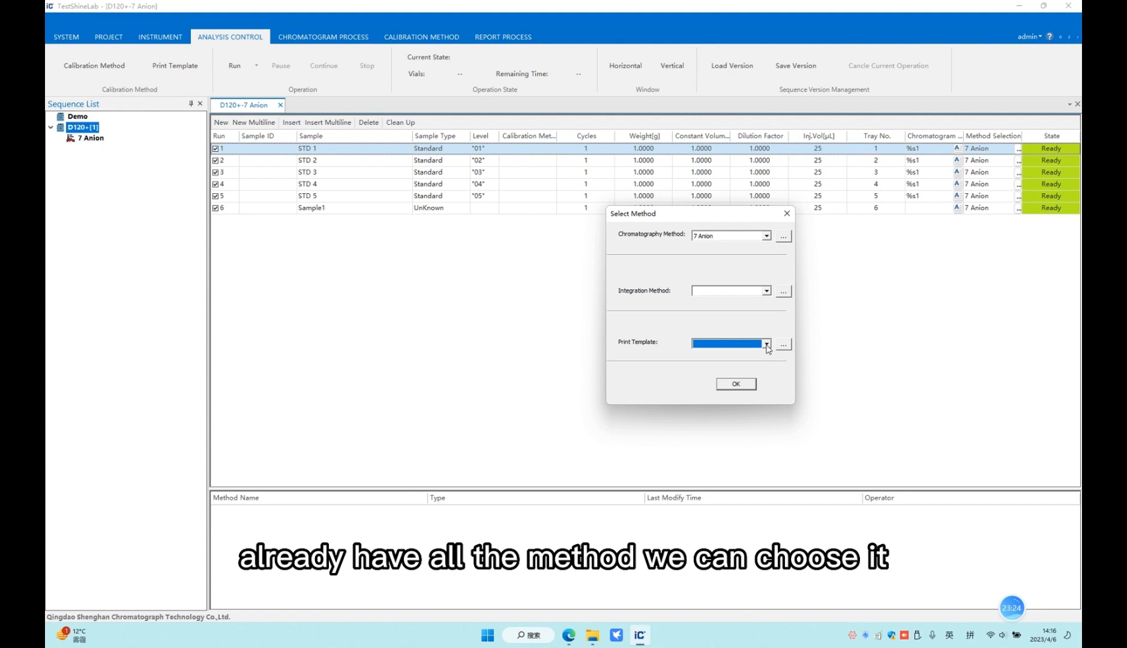
click(736, 384)
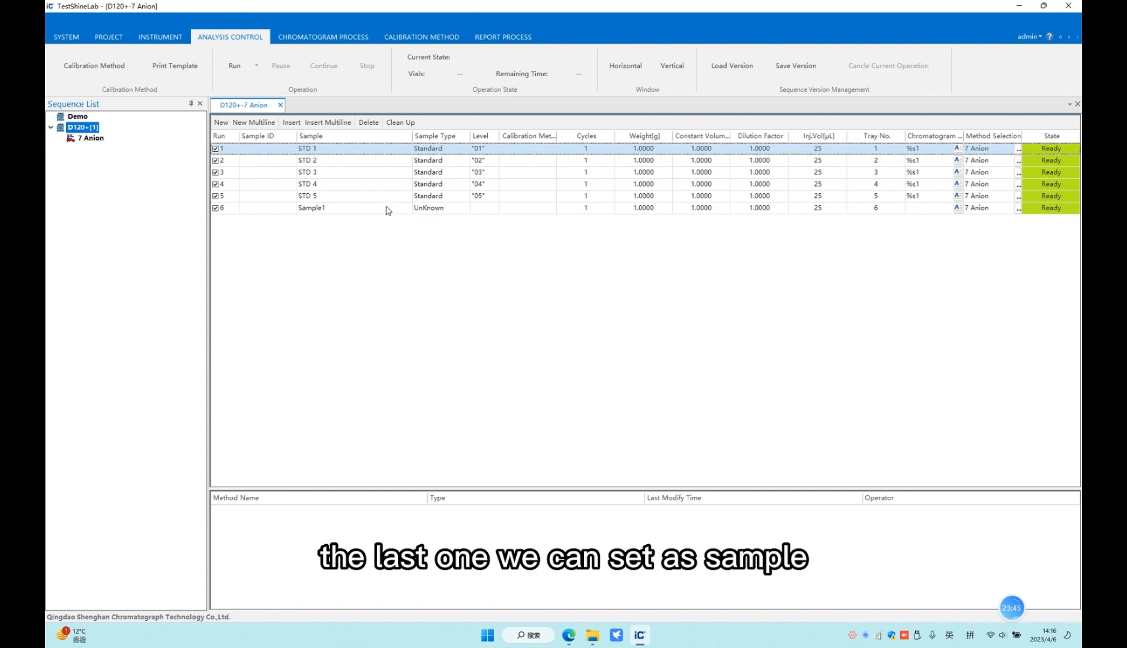
- Check the Sample1 row's name, sample type, level and available calibration method choices
click(350, 209)
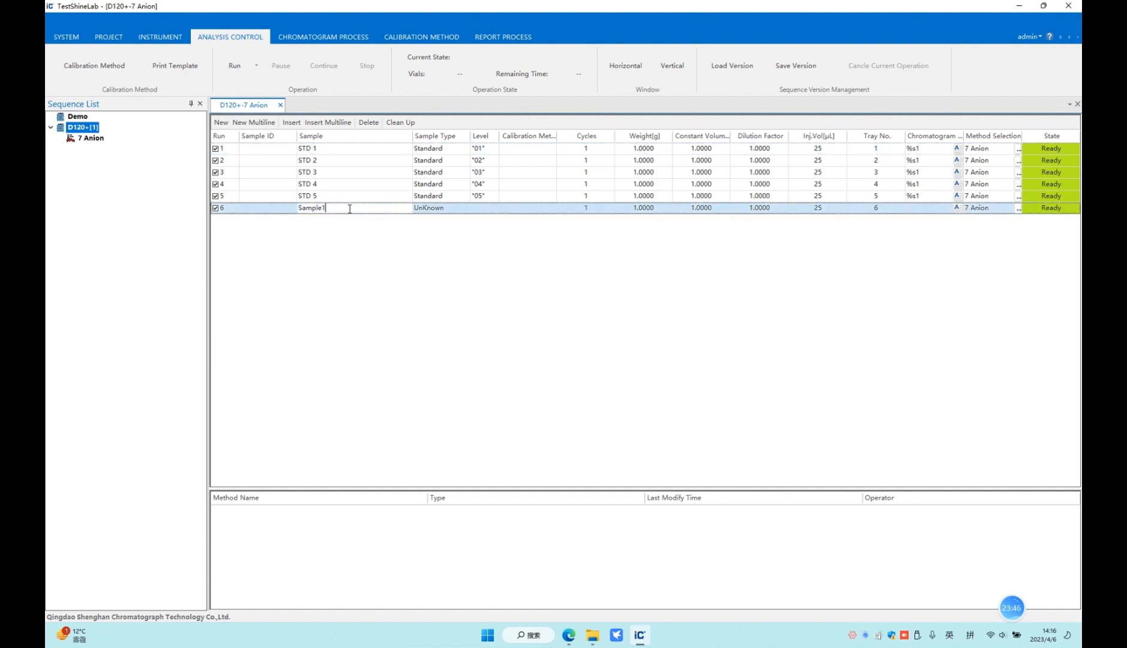
click(459, 210)
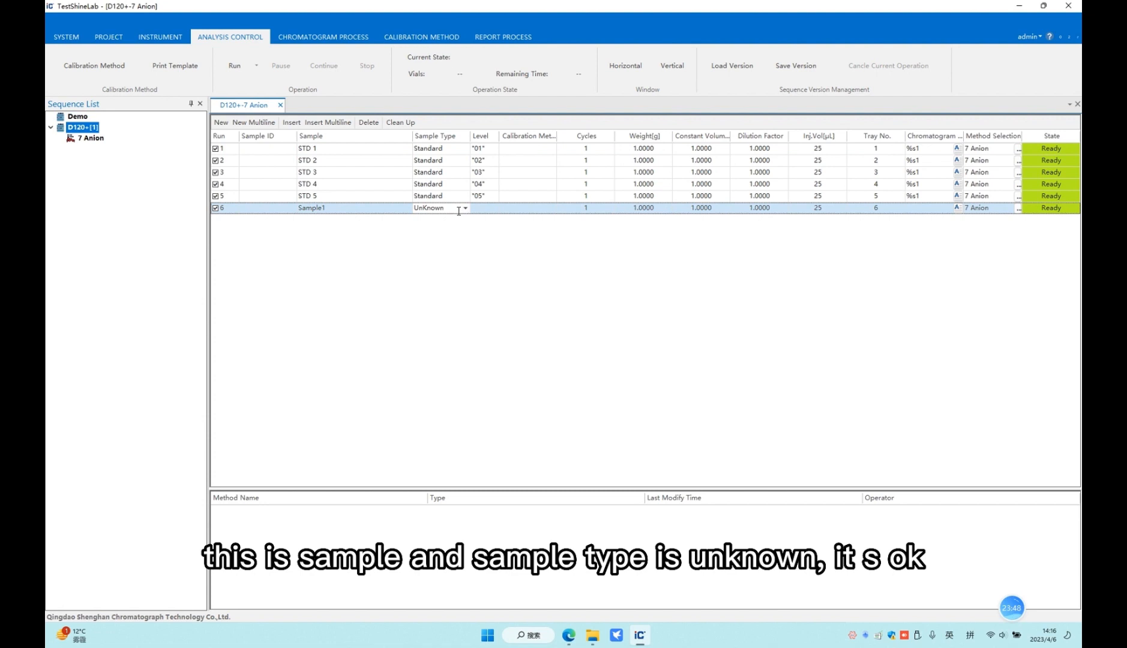
click(489, 209)
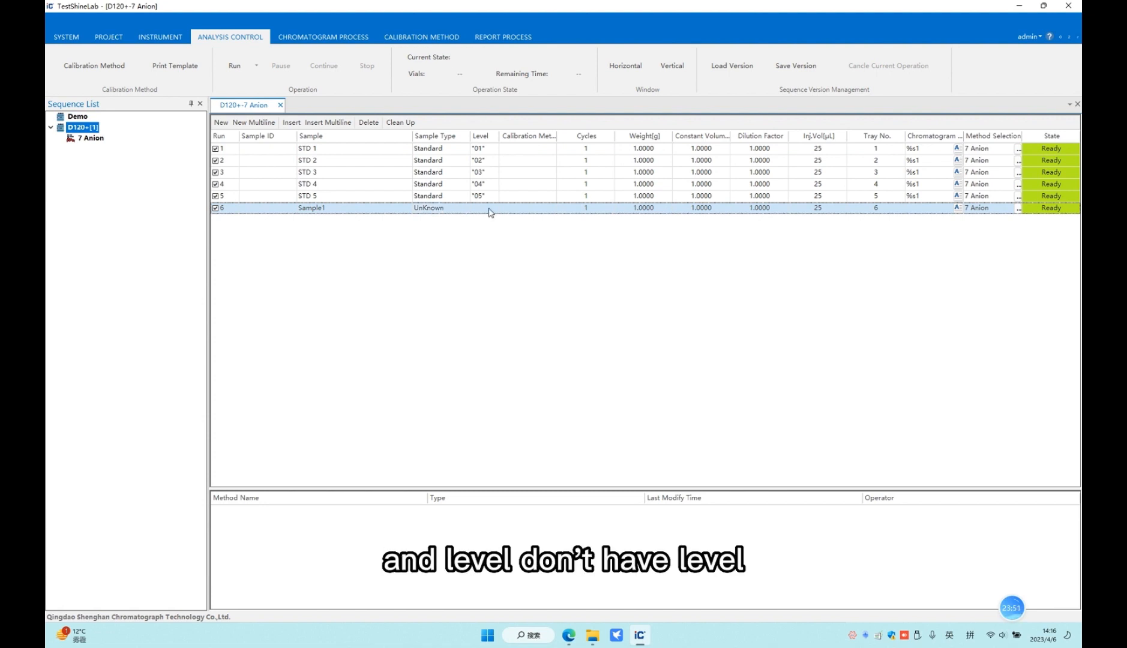
click(545, 208)
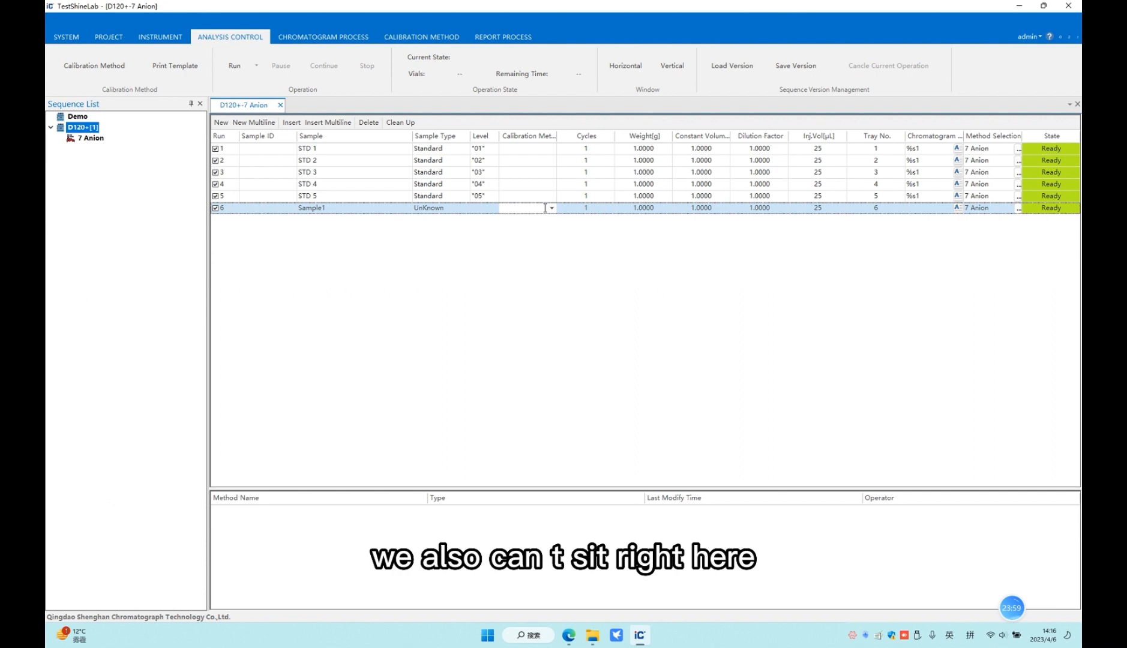
click(552, 208)
click(593, 227)
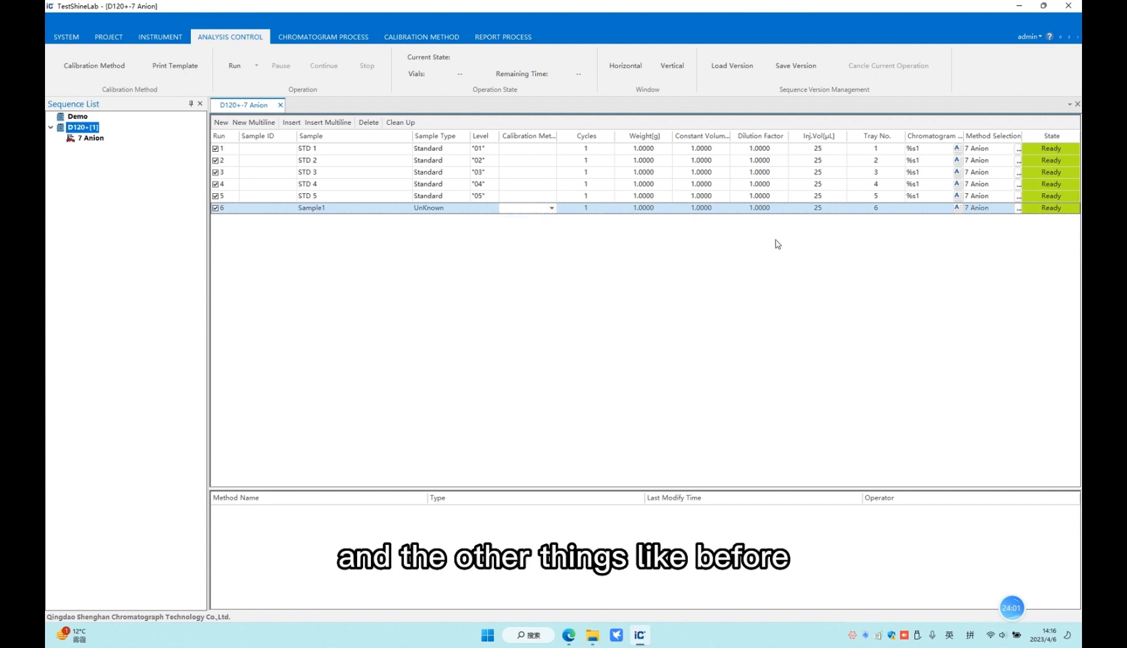
- Fill the chromatogram name %s1 over two rows from STD 5 so that it covers Sample1
right_click(934, 203)
click(949, 207)
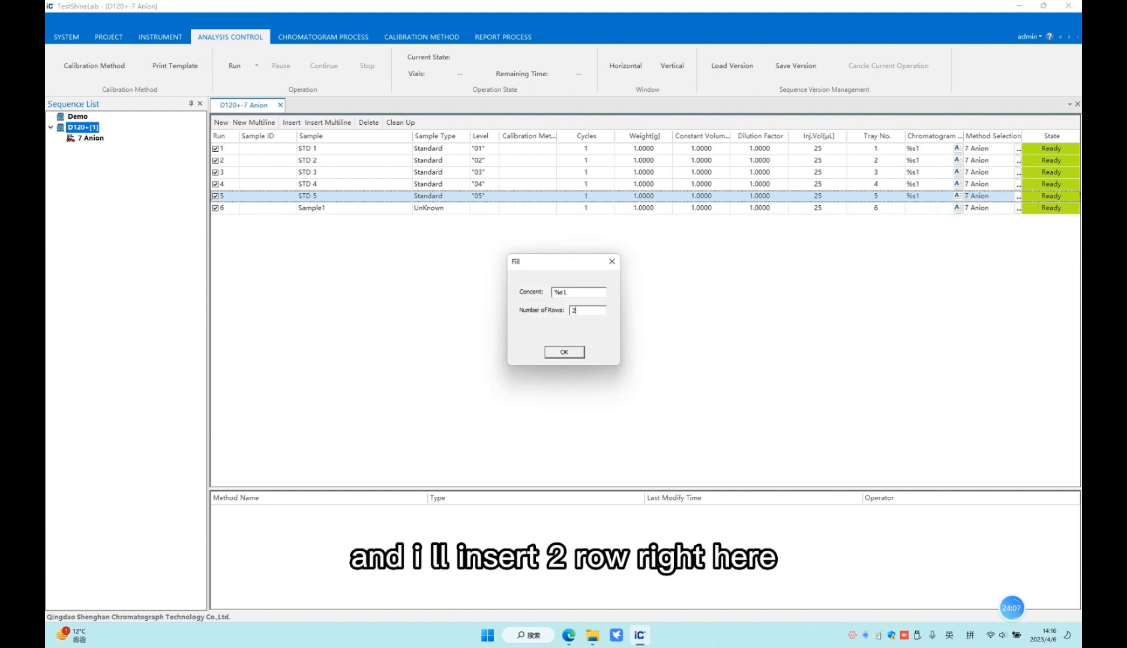
text(2)
click(563, 353)
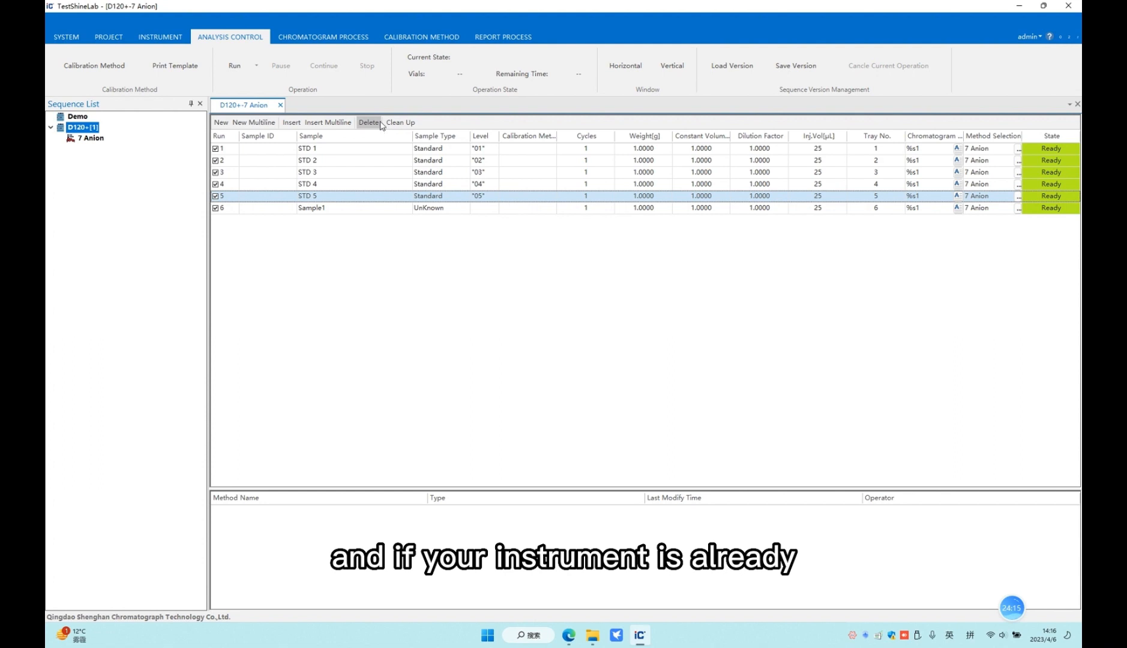
- Start running the D120+ 7 Anion sequence
click(234, 67)
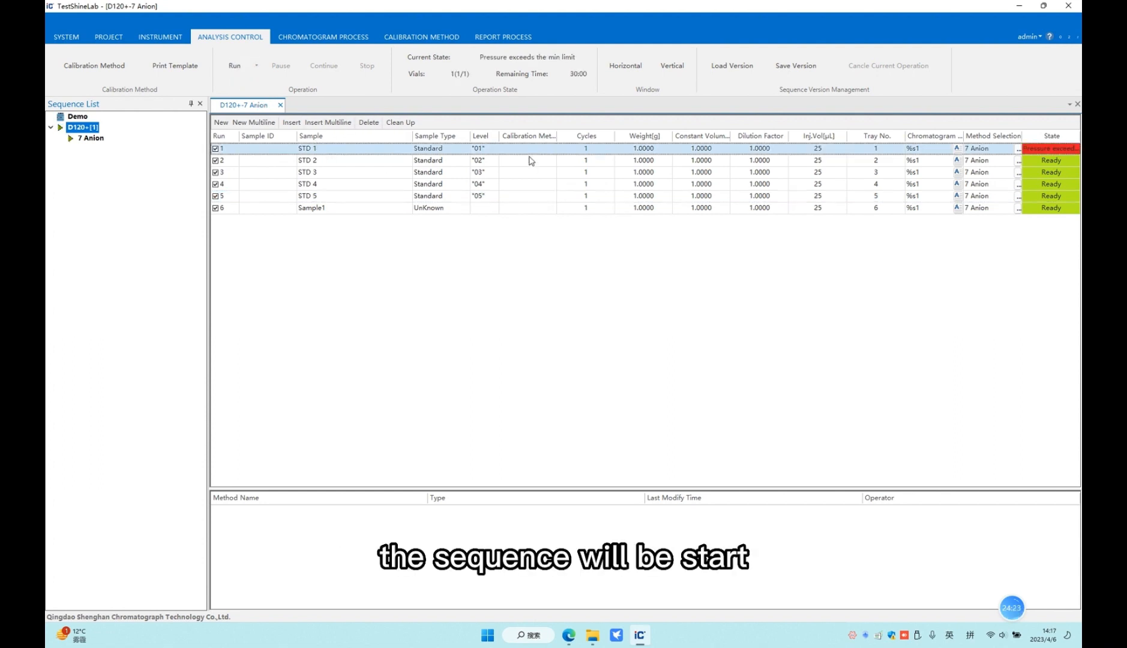